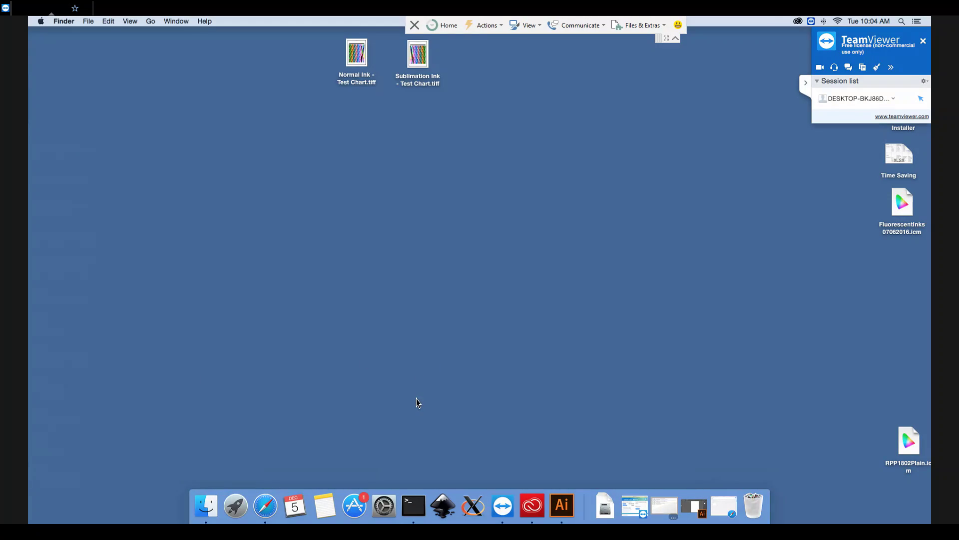
Step: Review the Example Epson printer's details in System Preferences' Printers & Scanners
click(383, 506)
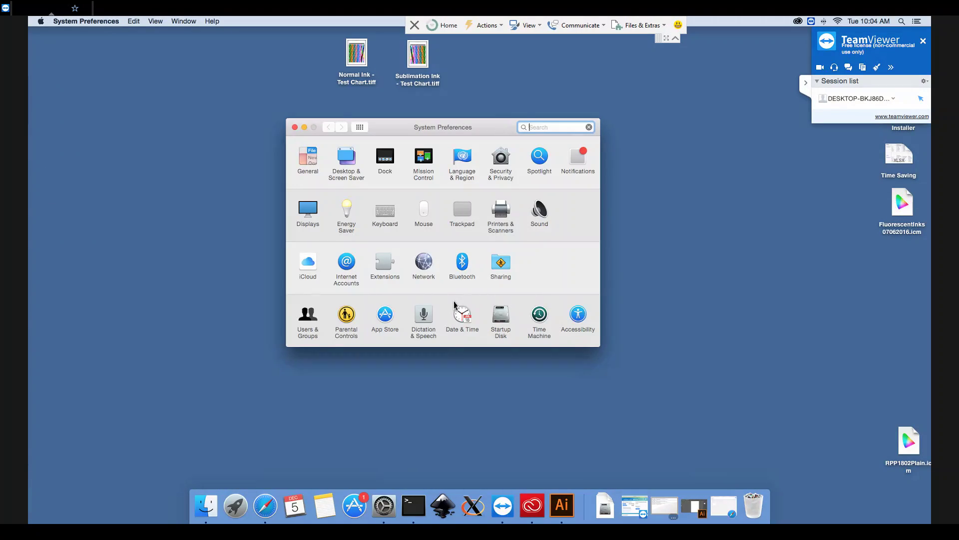
click(502, 212)
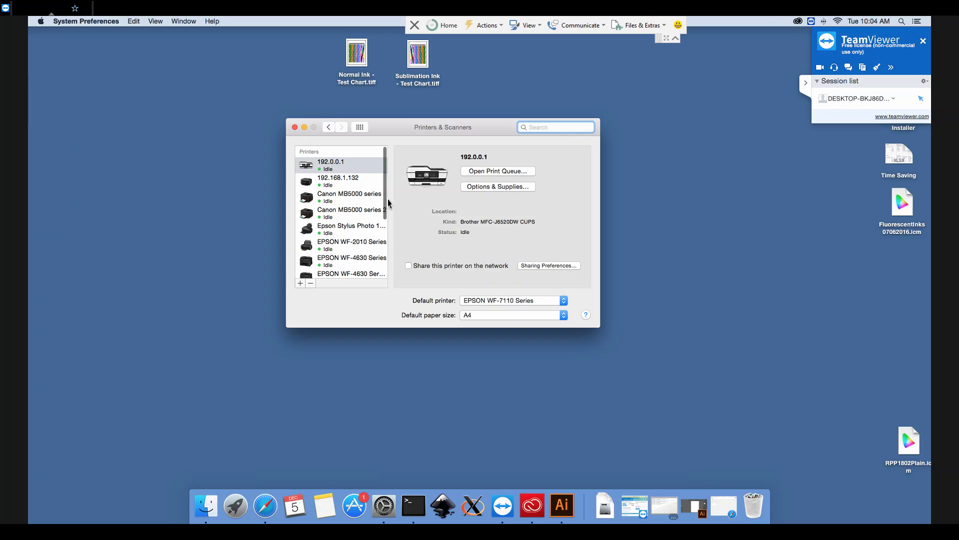
drag(382, 165, 385, 231)
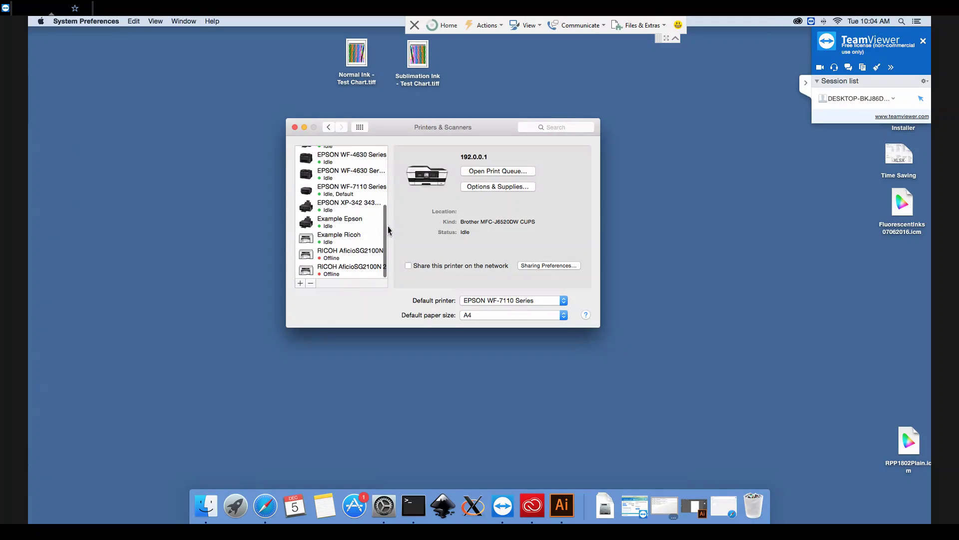
click(349, 226)
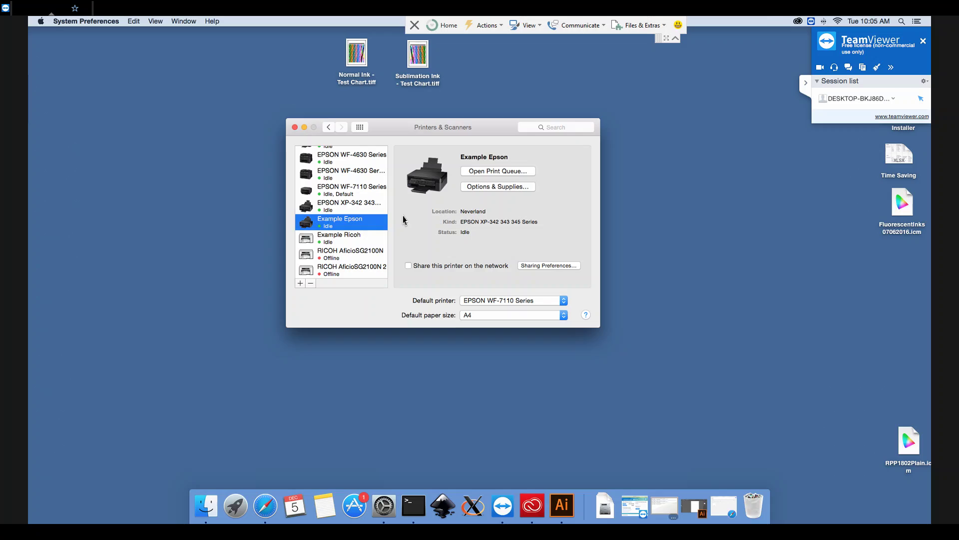
click(295, 127)
drag(295, 131, 535, 256)
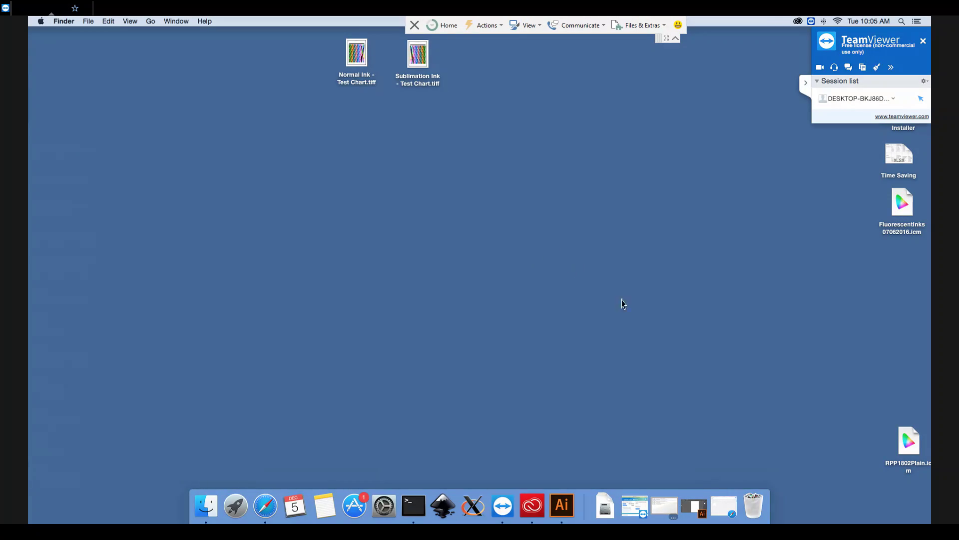
Step: Download Mac_EpsonXP342_CityInkExpressA4.icm from 1 - Generic profiles > Mac > CityInkExpress Paper in Drive
click(729, 517)
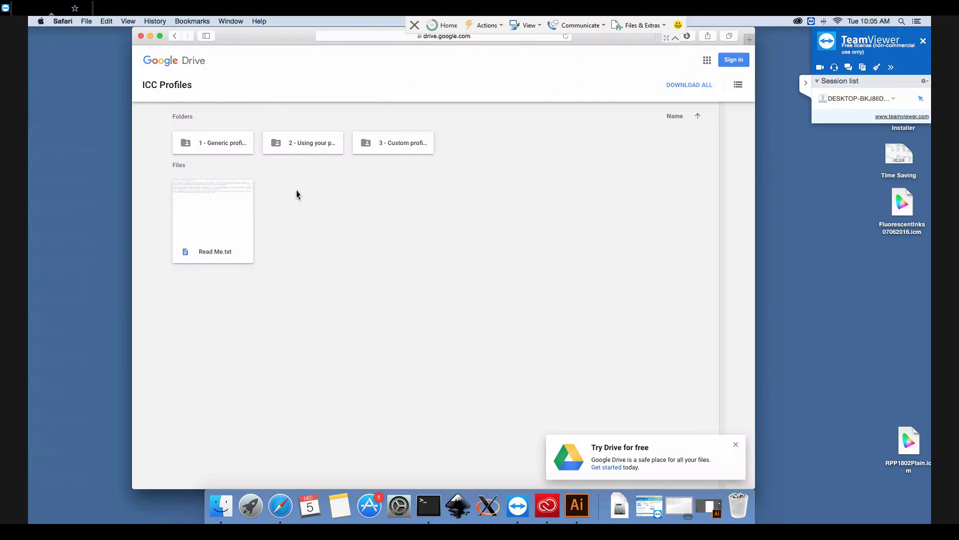
double_click(217, 144)
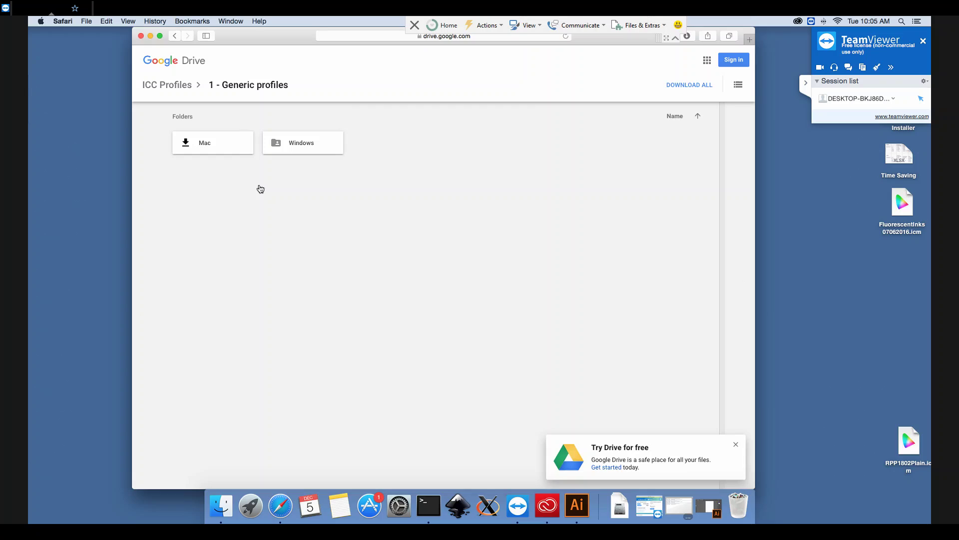
double_click(204, 145)
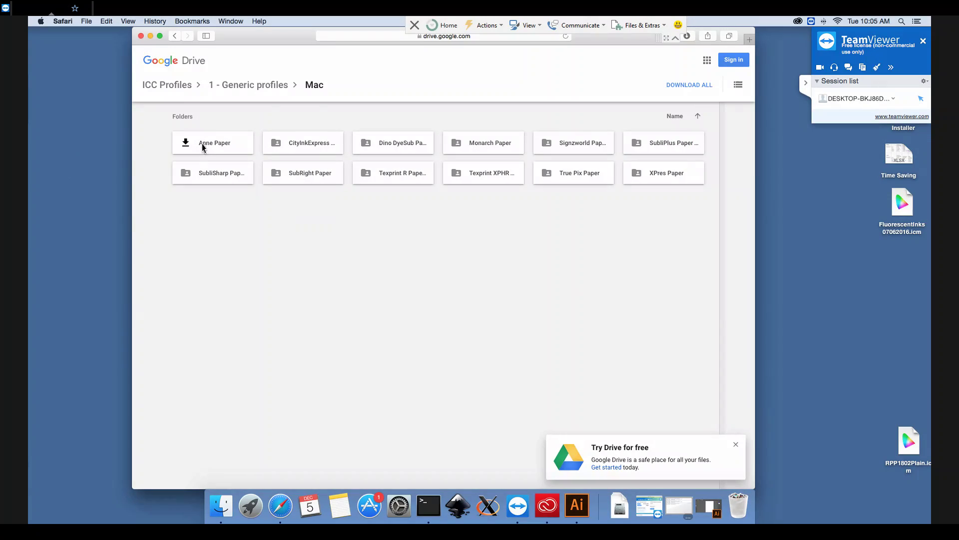
double_click(308, 145)
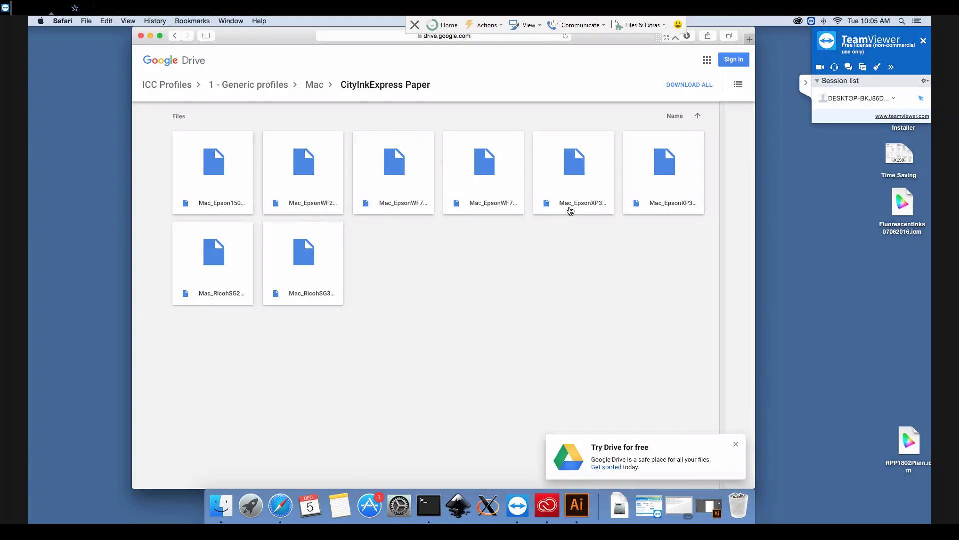
mouse_move(543, 143)
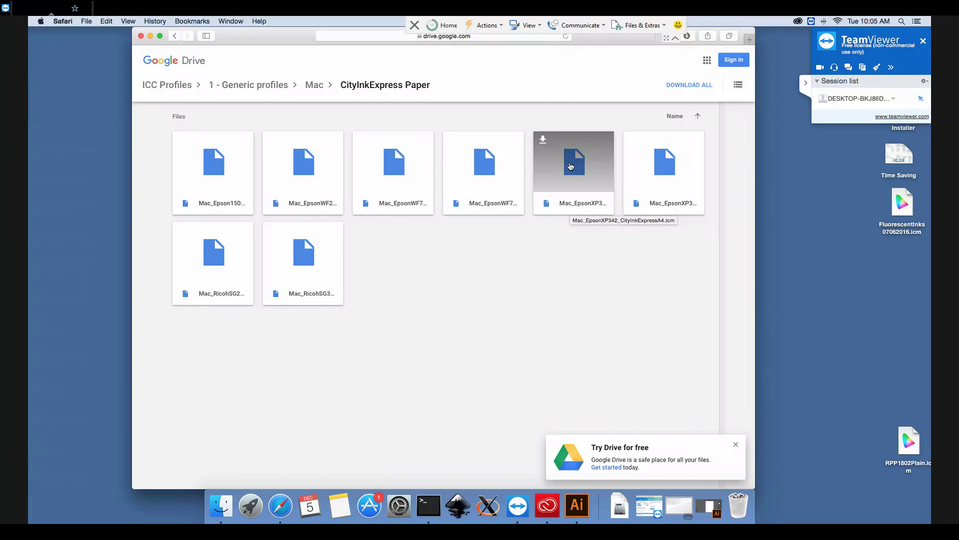
click(543, 142)
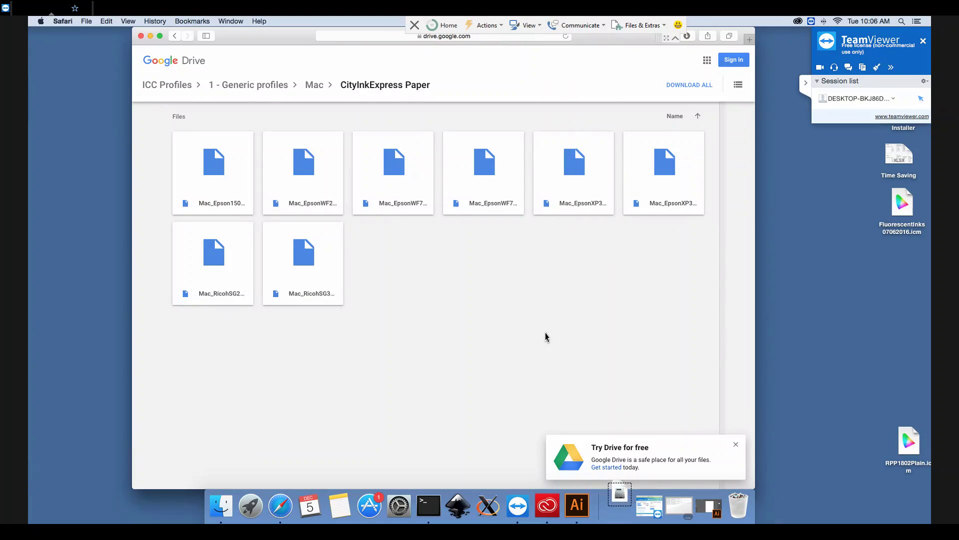
click(617, 509)
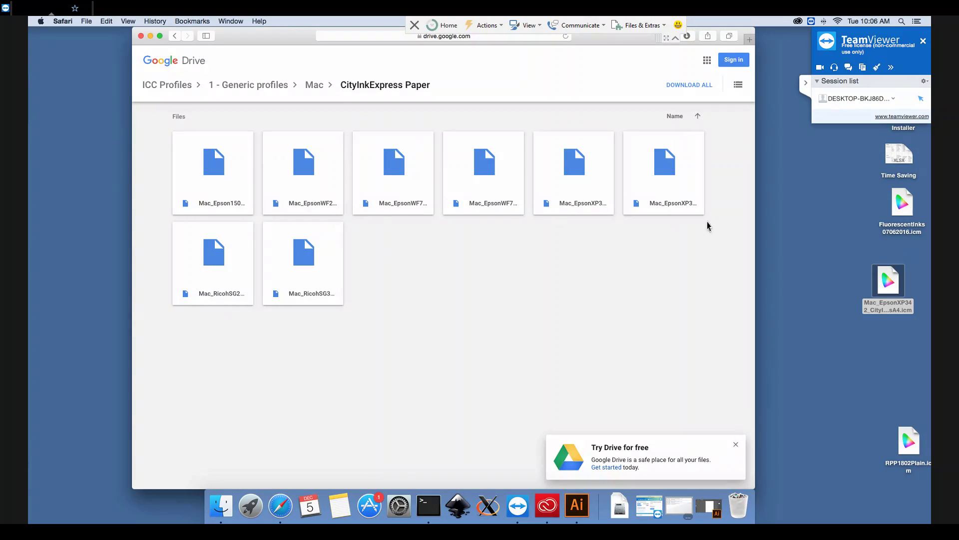
Step: Minimize Safari and clear the selection on the desktop
click(152, 37)
drag(299, 166, 336, 144)
drag(497, 260, 520, 267)
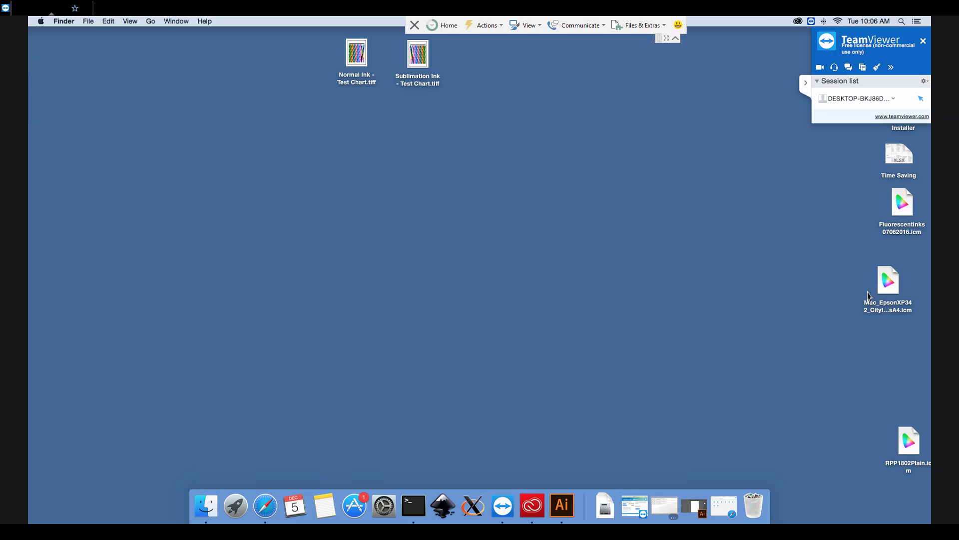
Step: Open the Macintosh HD > Library > ColorSync > Profiles folder in Finder
click(150, 22)
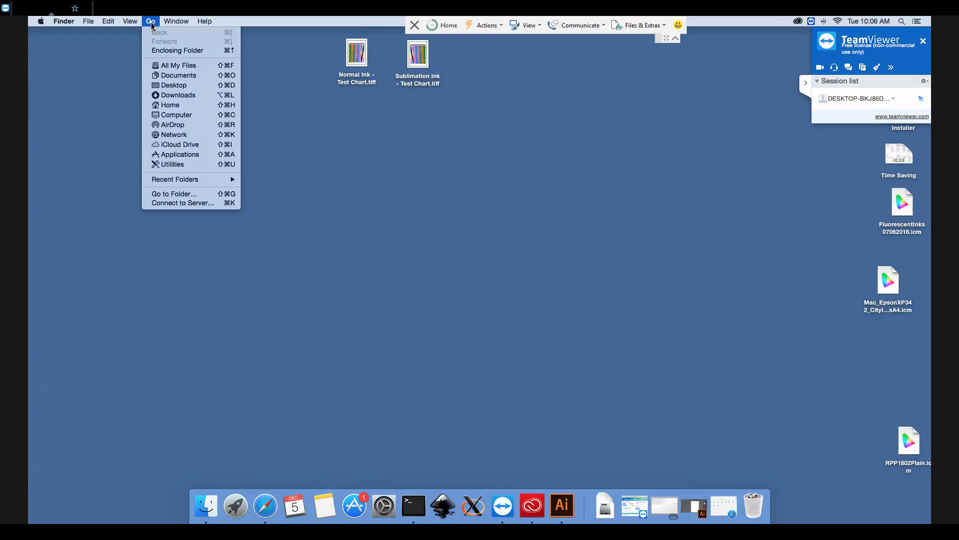
click(176, 114)
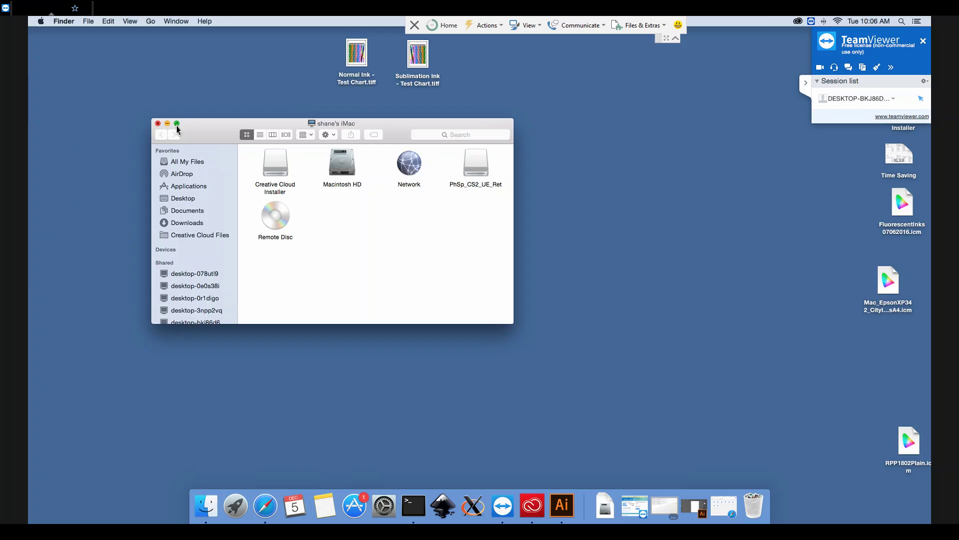
double_click(349, 172)
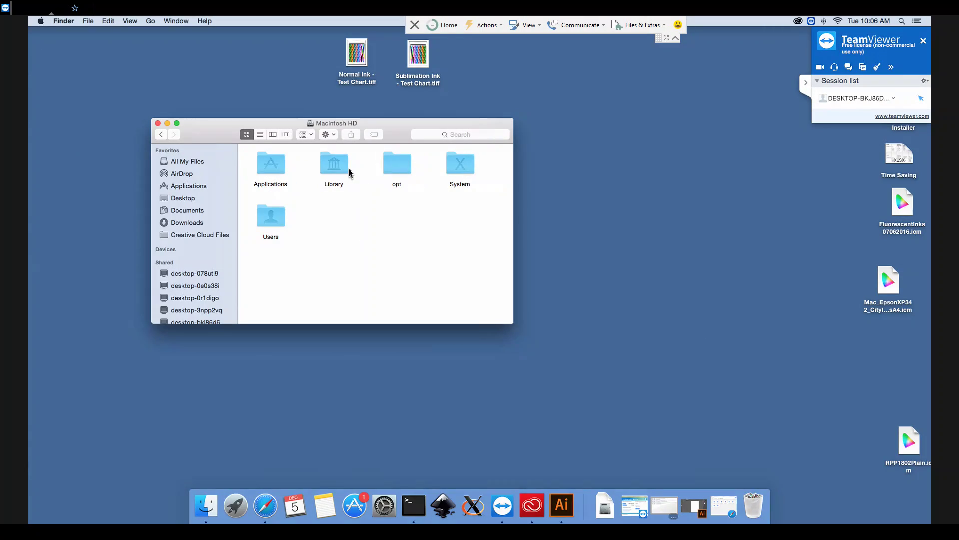
click(339, 174)
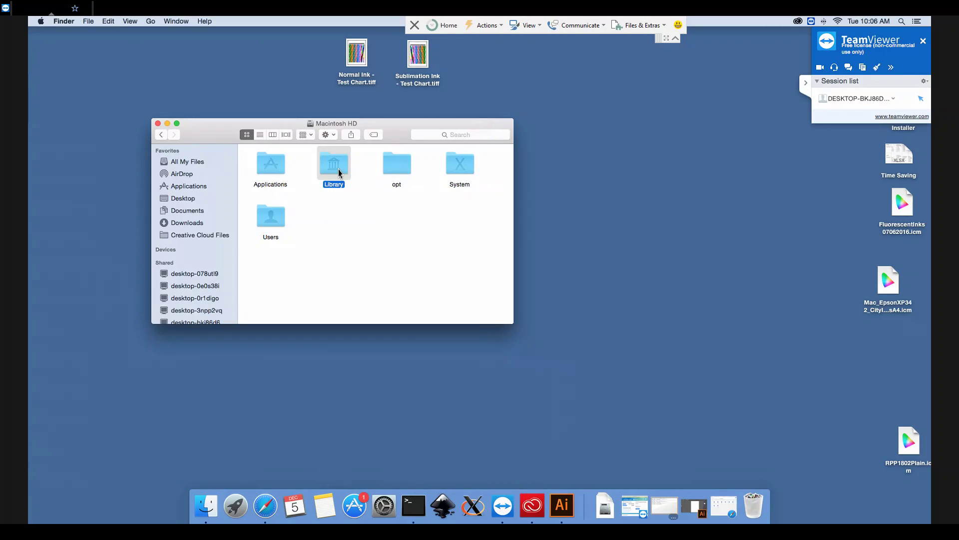
double_click(338, 173)
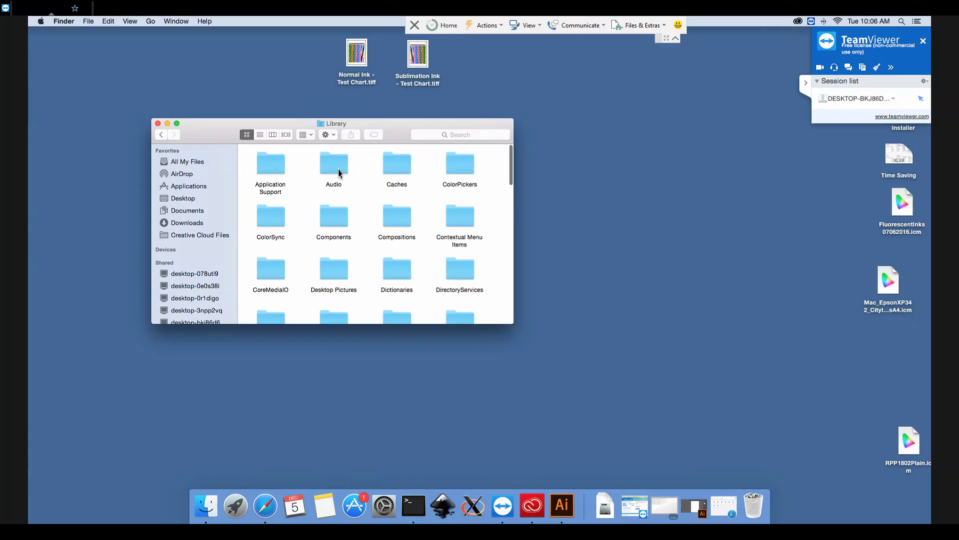
double_click(276, 221)
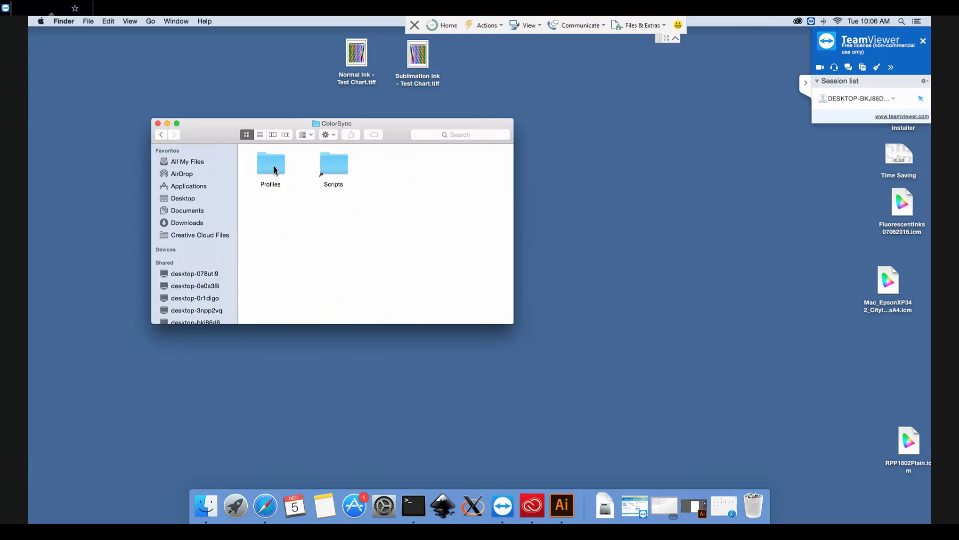
double_click(274, 170)
Step: Copy Mac_EpsonXP342_CityInkExpressA4.icm into Profiles, authenticating with the administrator password
scroll(471, 212, down, 5)
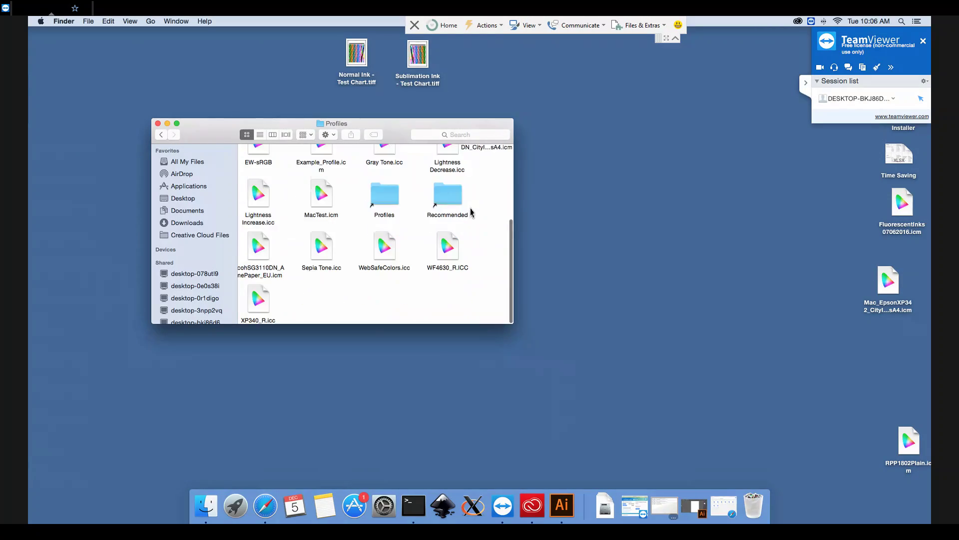
scroll(414, 252, up, 5)
scroll(413, 269, down, 5)
drag(889, 286, 315, 295)
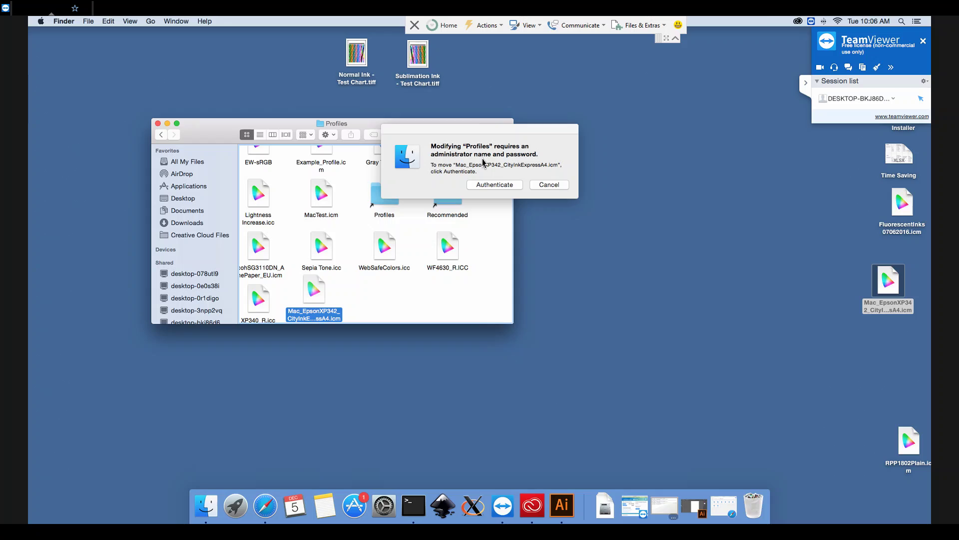
click(494, 185)
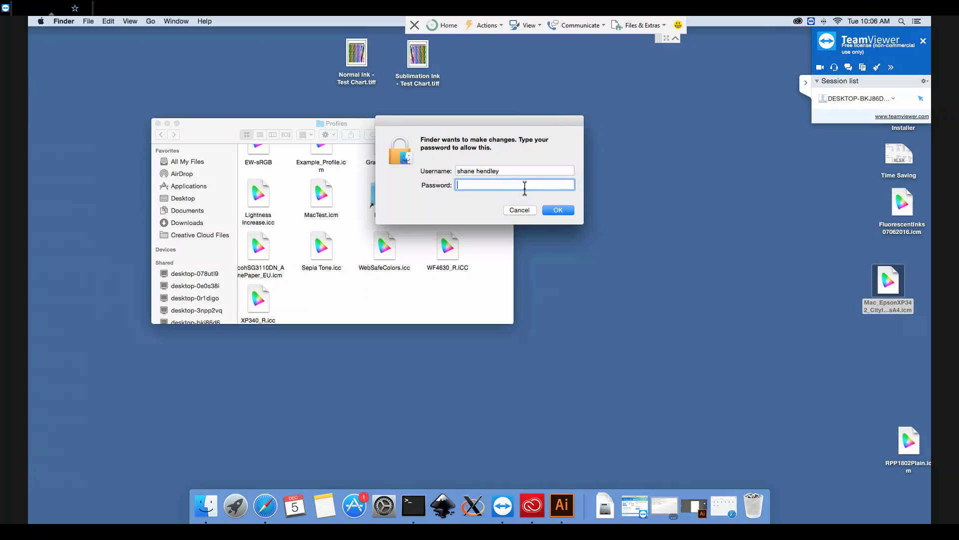
text(•••••••••••)
click(559, 210)
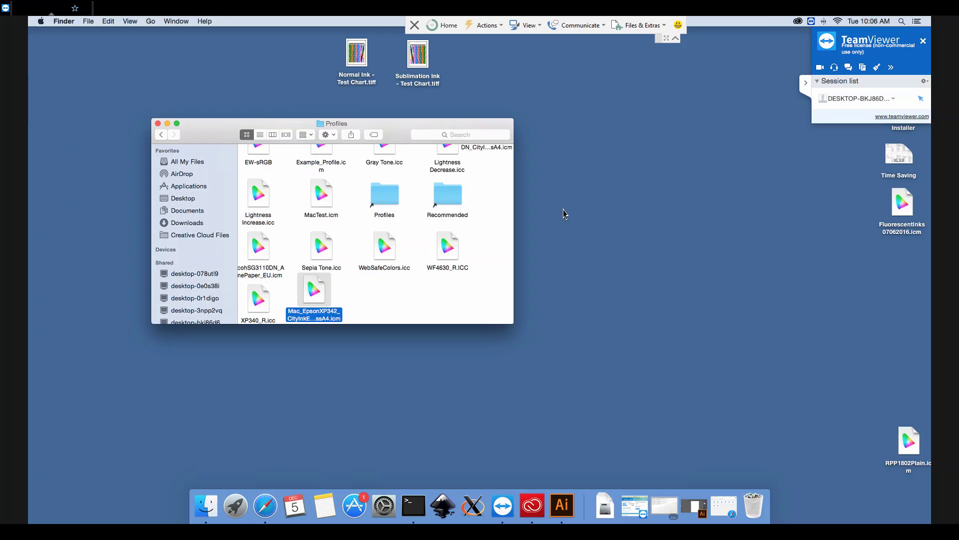
drag(406, 294, 442, 313)
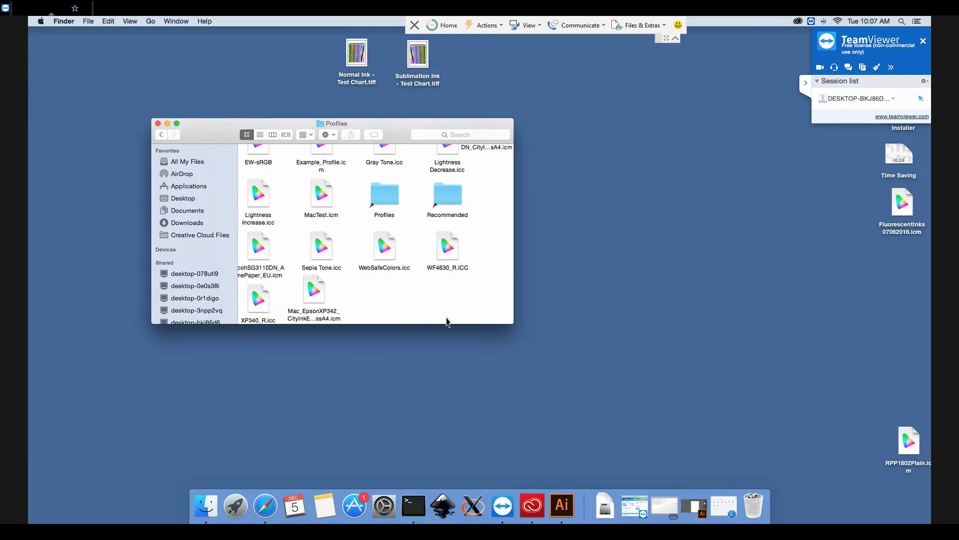
Step: Close the Profiles window, open Notes' print dialog and select the Example Epson printer
click(158, 123)
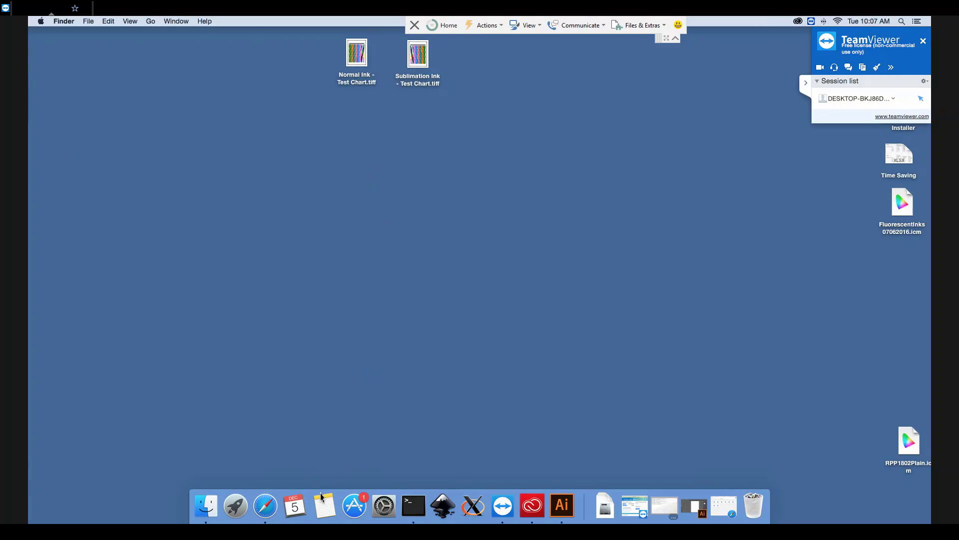
click(325, 506)
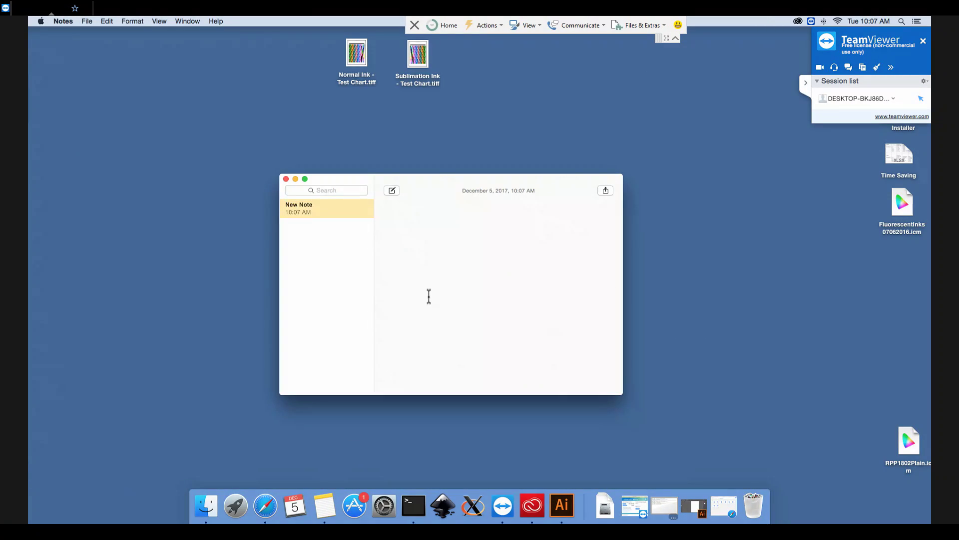
click(87, 21)
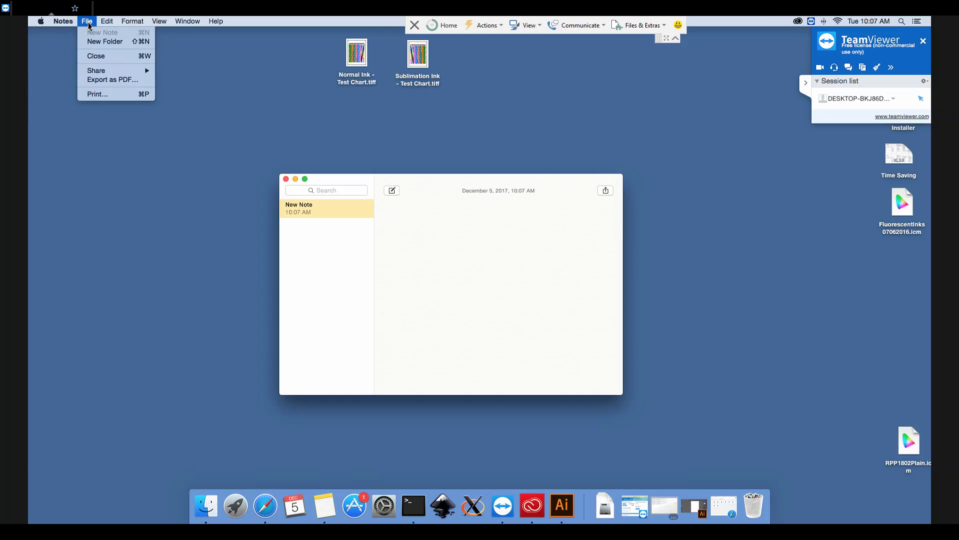
click(102, 95)
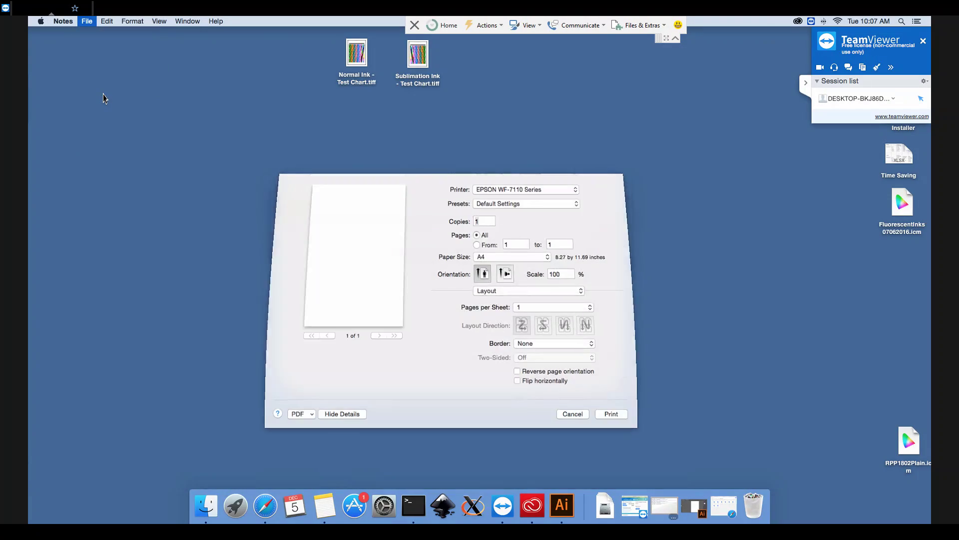
click(515, 195)
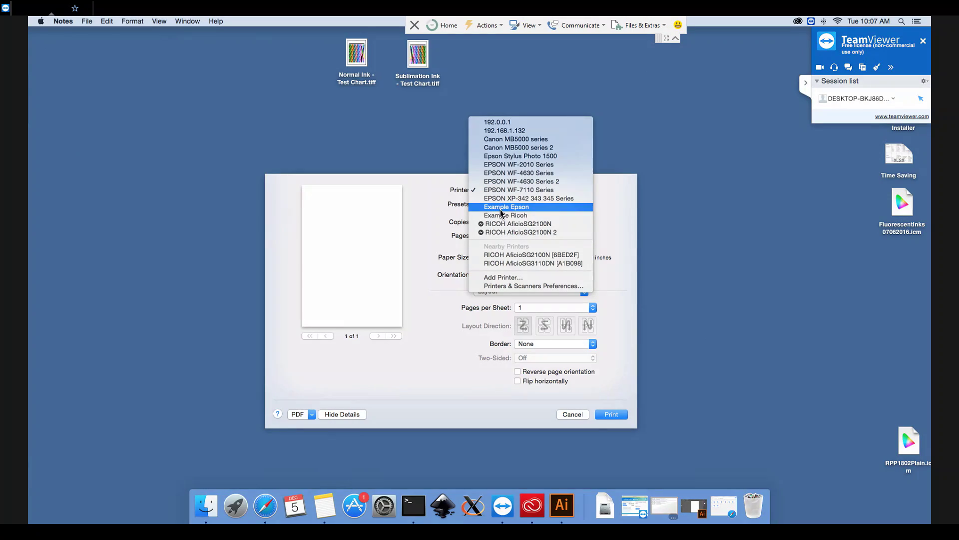
click(502, 208)
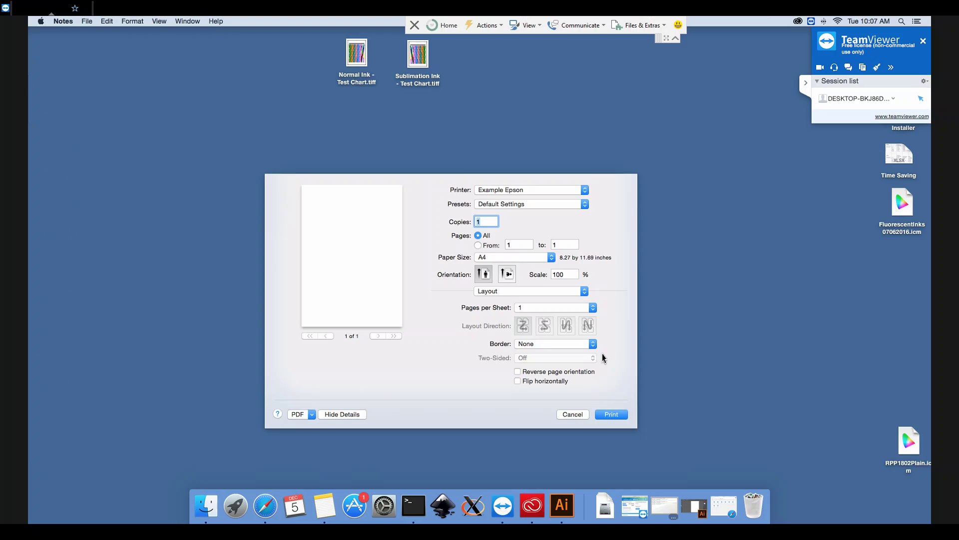
click(353, 418)
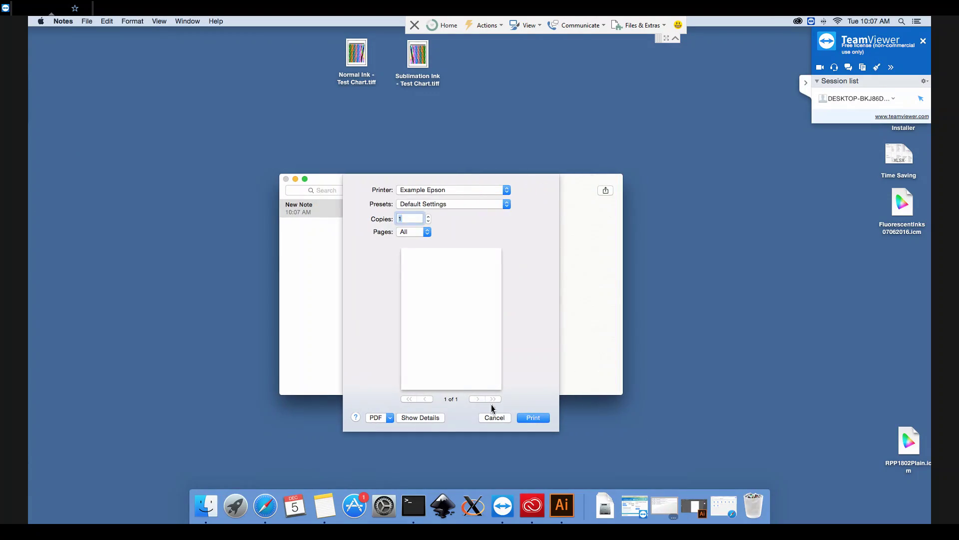
click(419, 420)
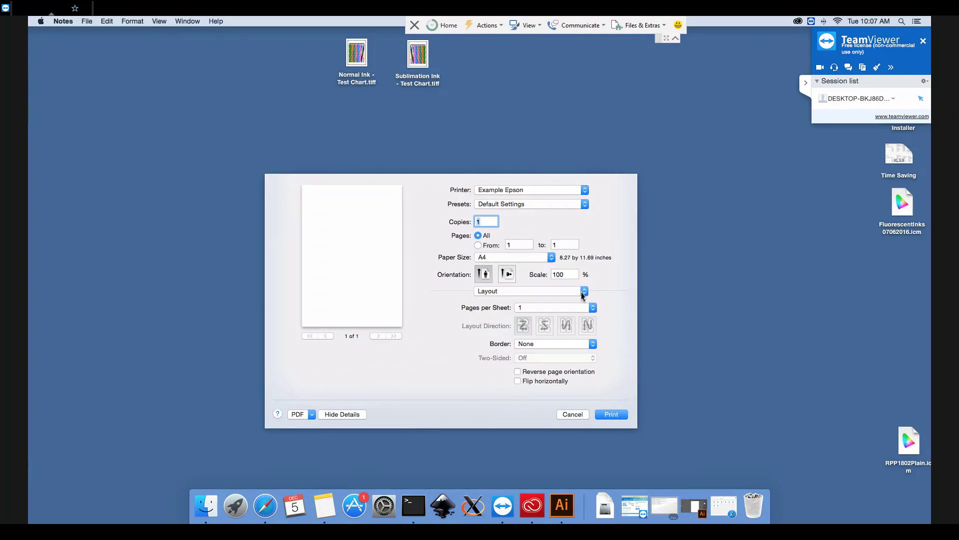
Step: Set Color Matching to ColorSync with the Mac_EpsonXP342_CityInkExpressA4.icm profile
click(582, 293)
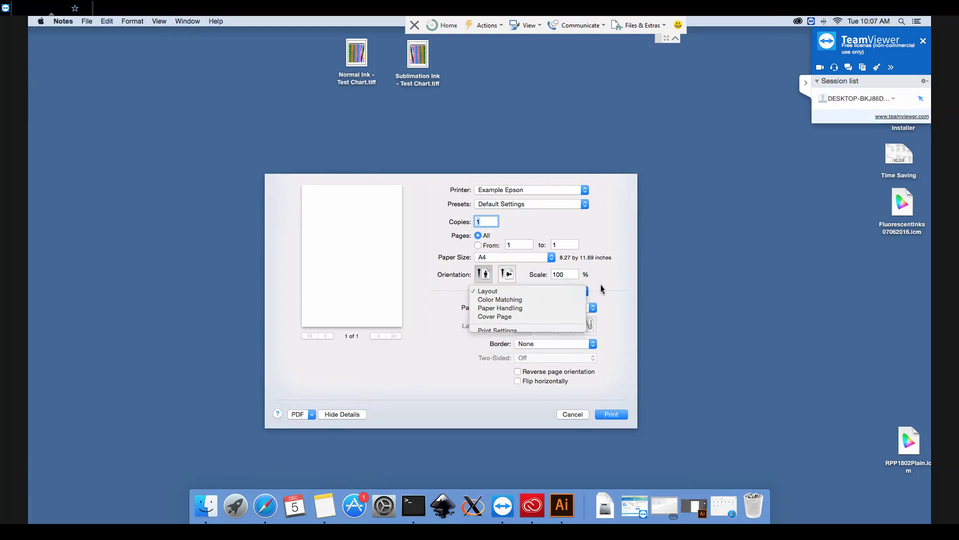
click(582, 294)
click(580, 295)
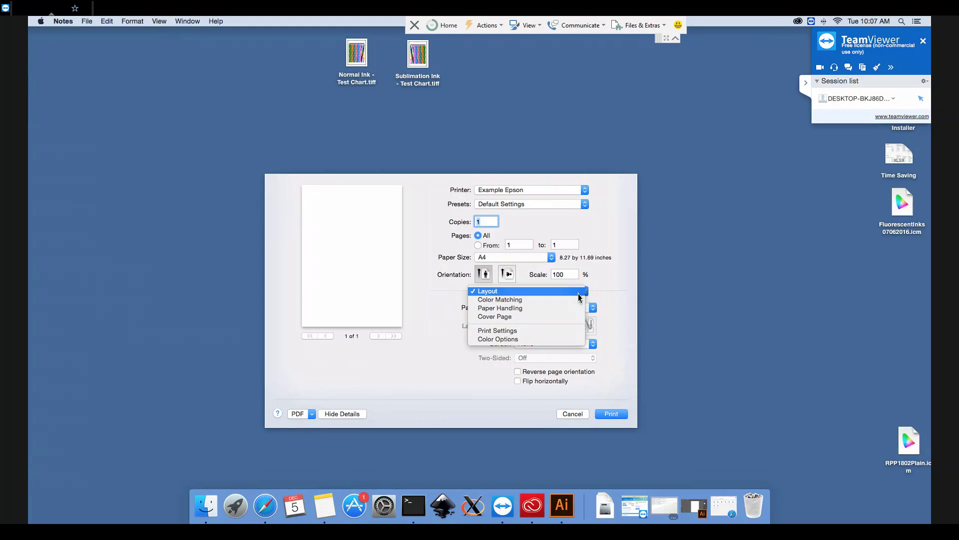
click(537, 301)
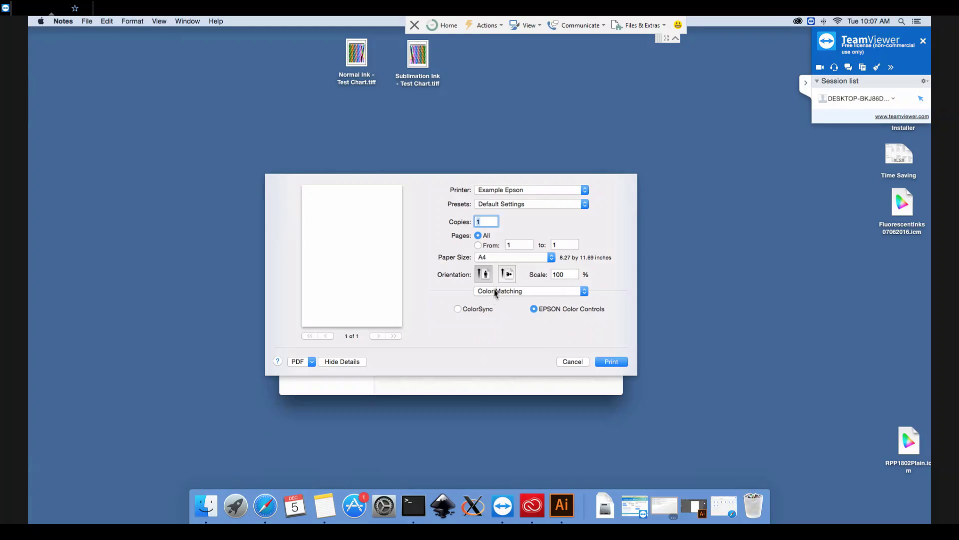
click(471, 310)
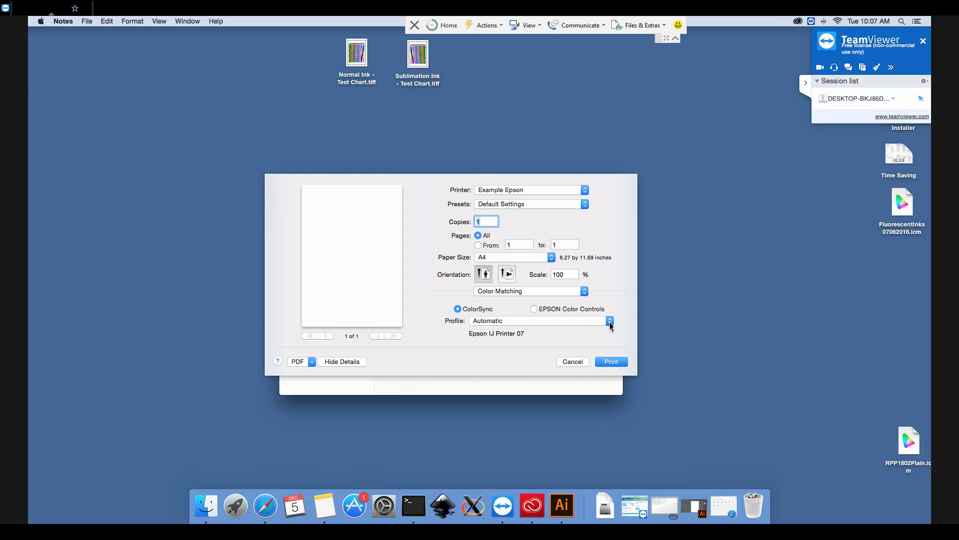
click(610, 322)
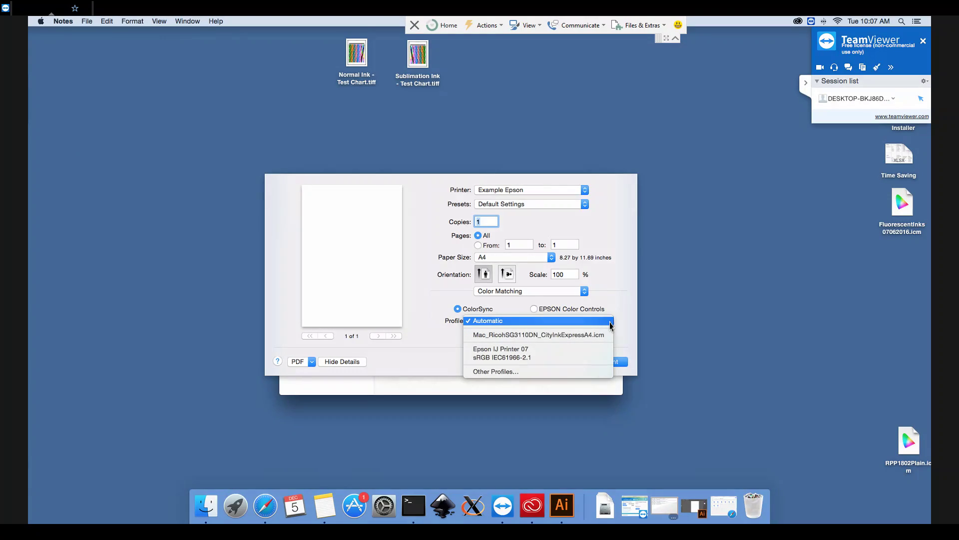
click(507, 372)
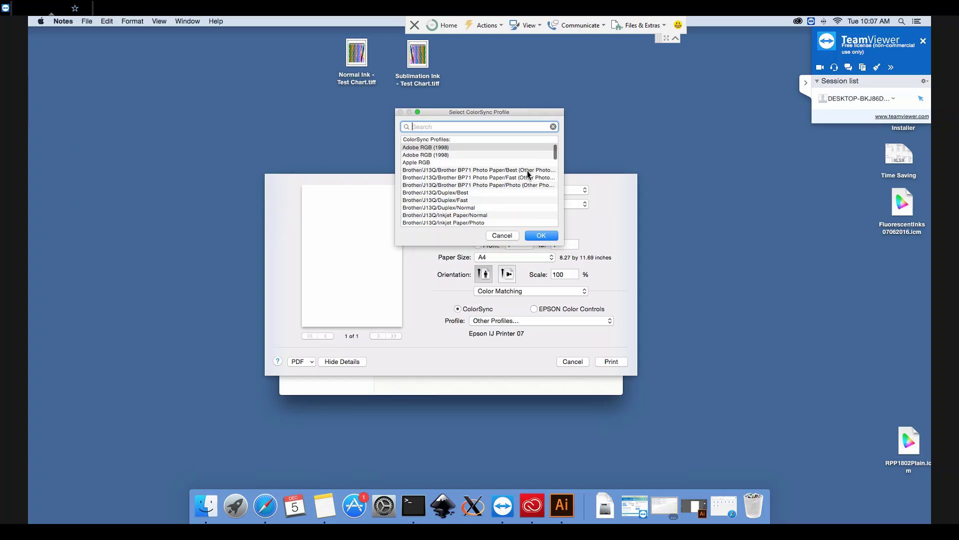
scroll(529, 174, down, 10)
scroll(530, 173, up, 10)
scroll(527, 175, down, 5)
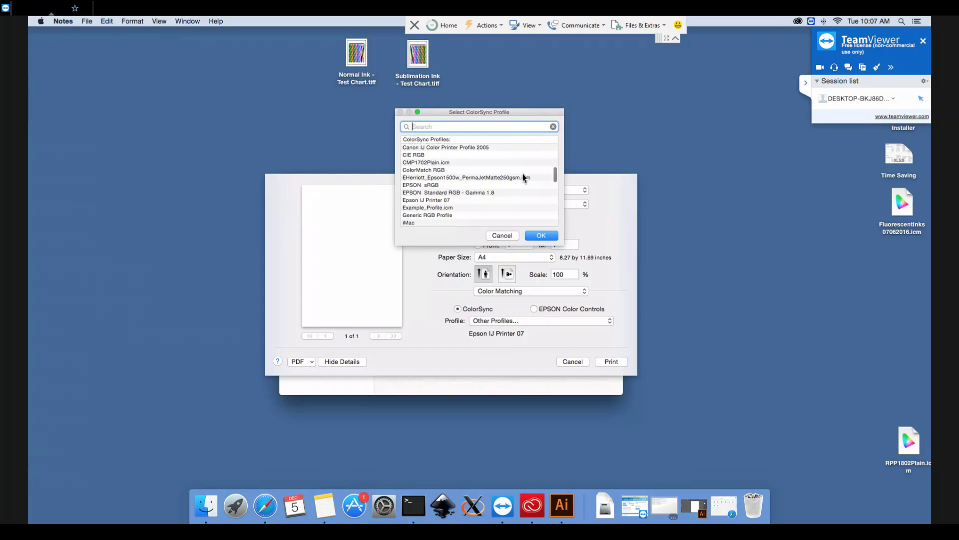
scroll(523, 177, down, 4)
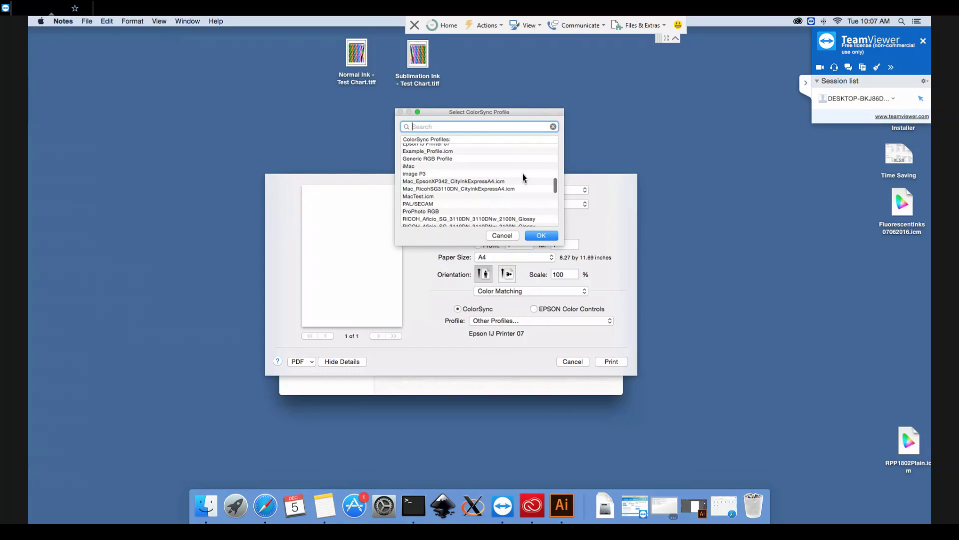
click(424, 182)
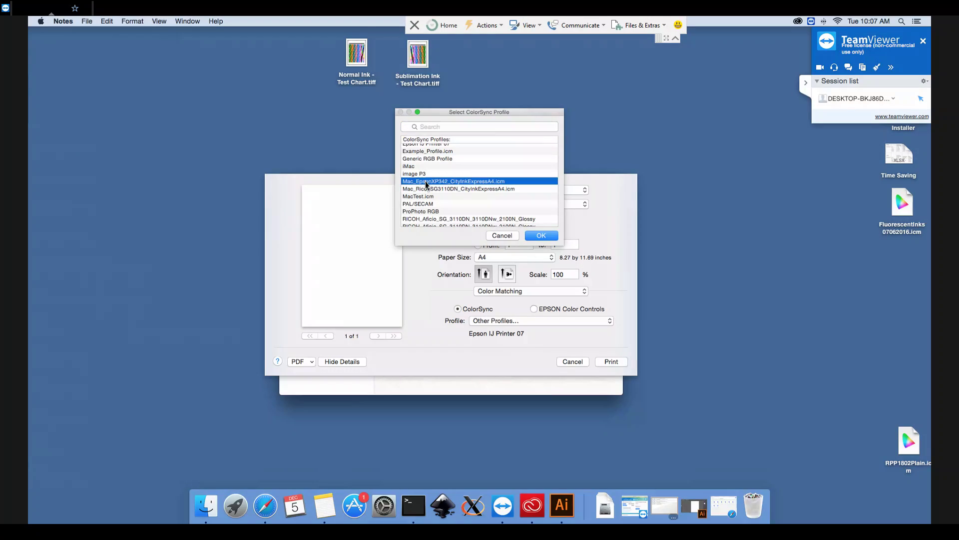
click(538, 239)
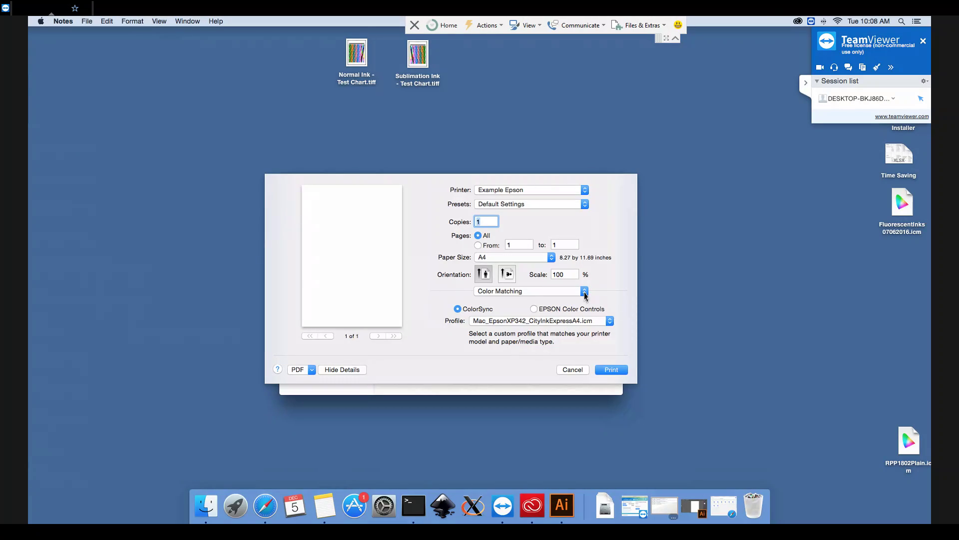
Step: In the Epson Print Settings panel, use plain papers media and Quality print quality
click(584, 291)
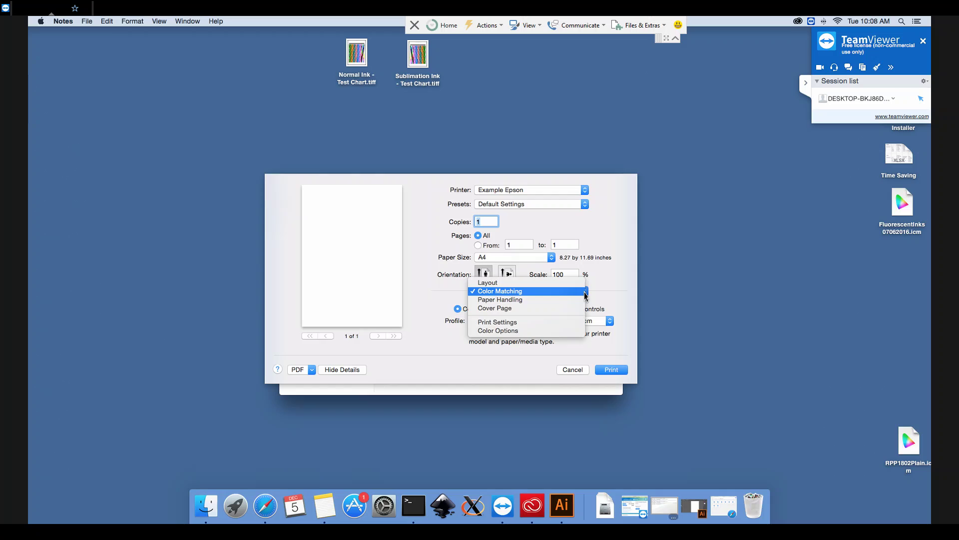
click(519, 323)
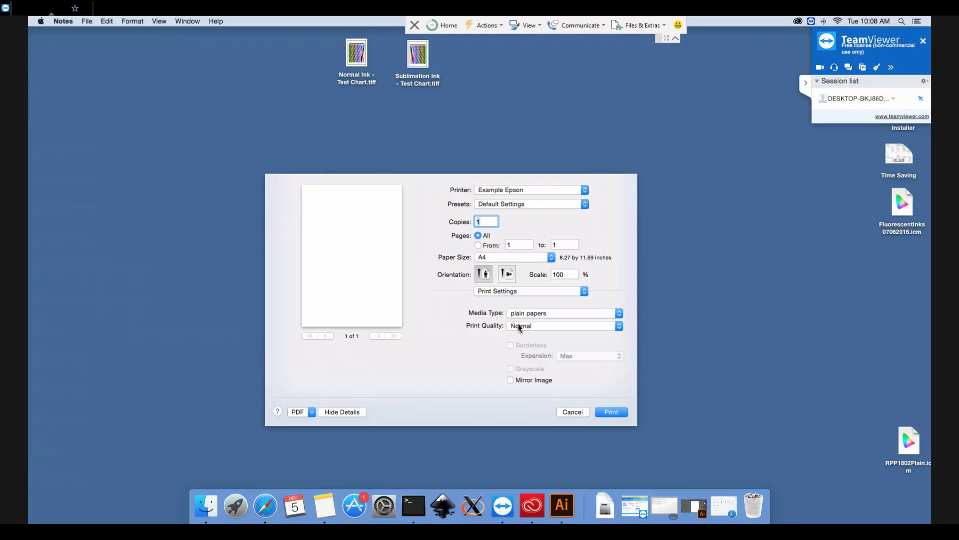
click(579, 315)
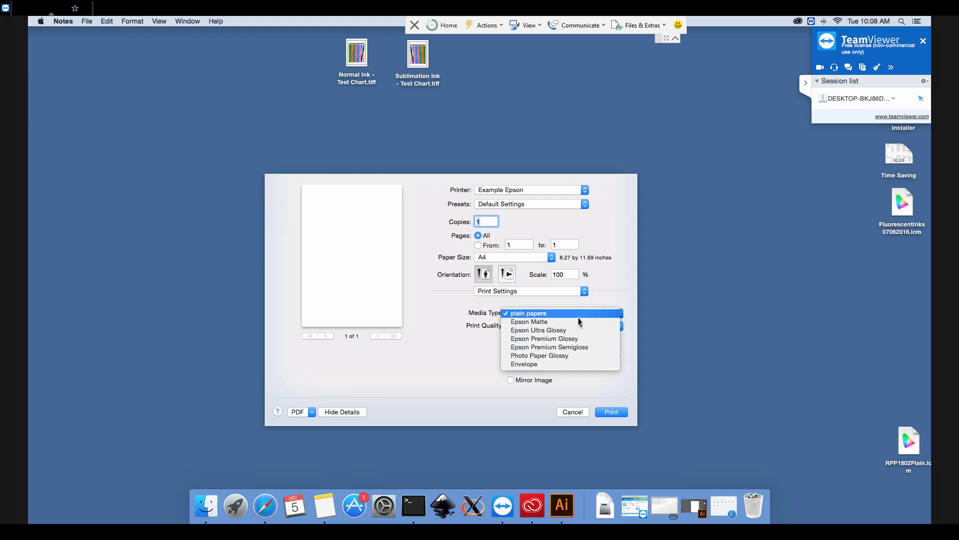
click(564, 315)
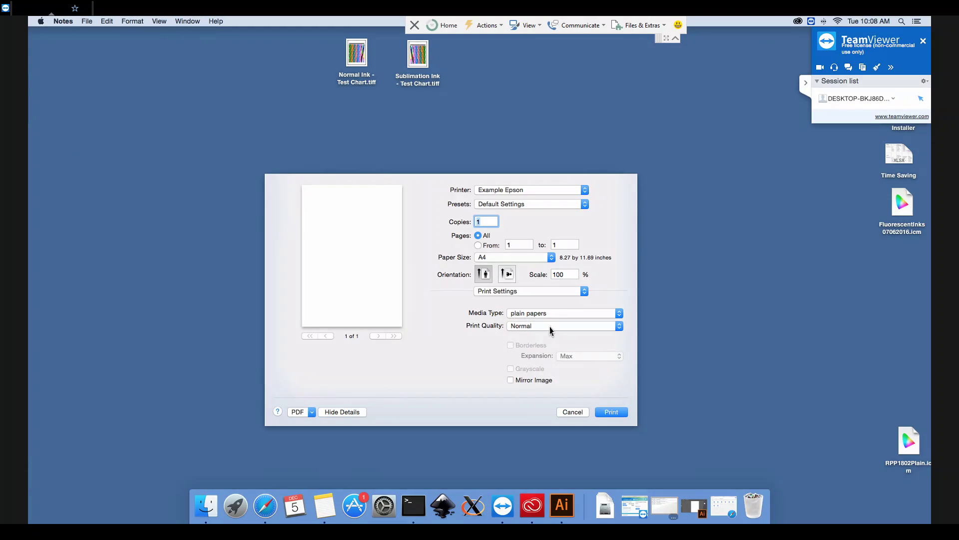
click(551, 330)
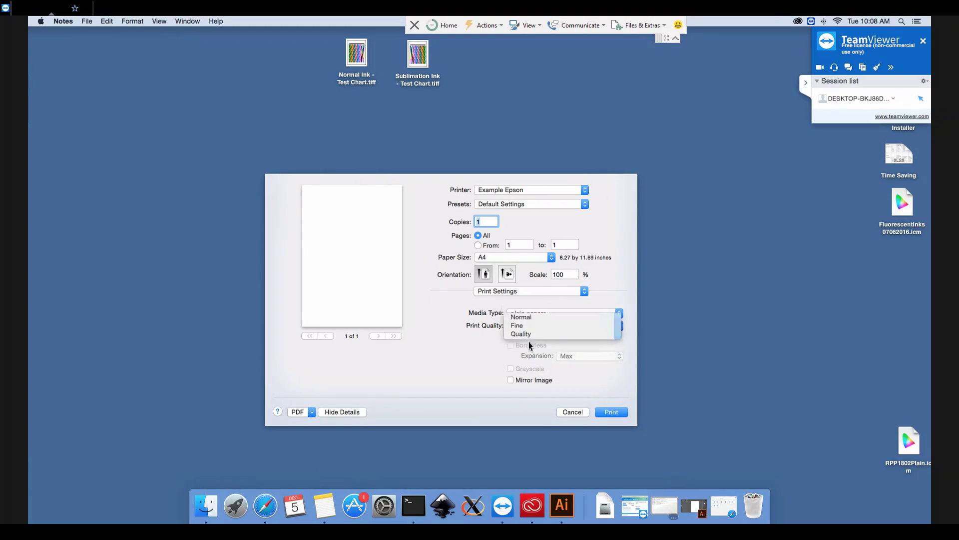
click(522, 333)
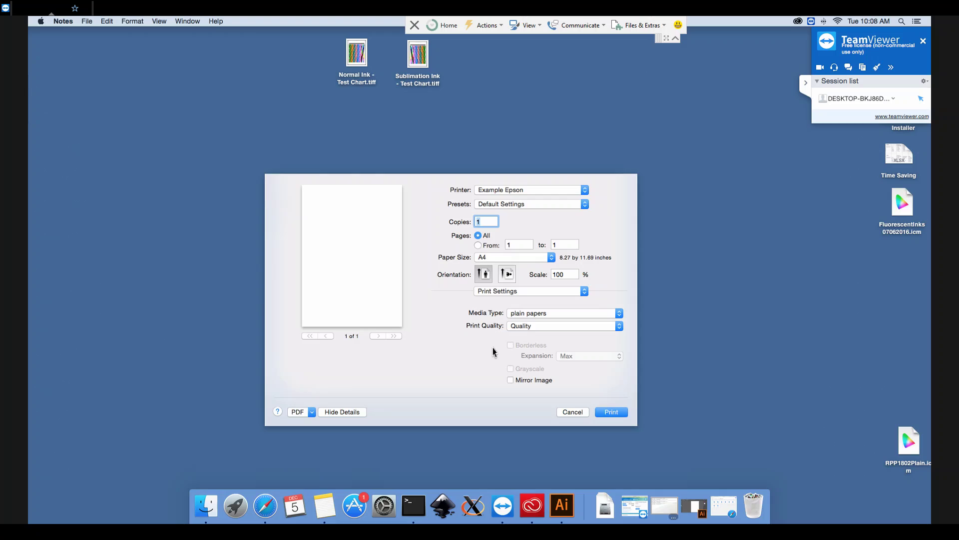
click(545, 316)
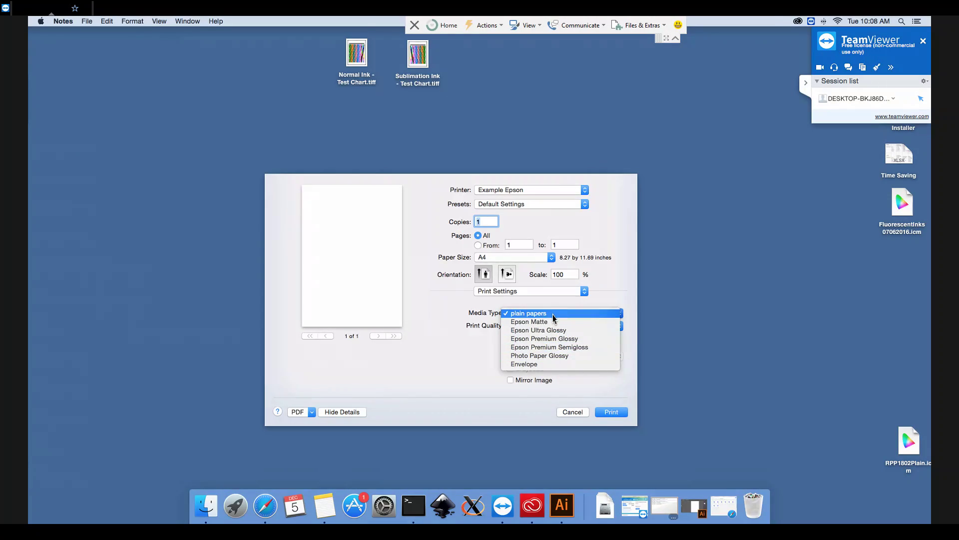
click(553, 314)
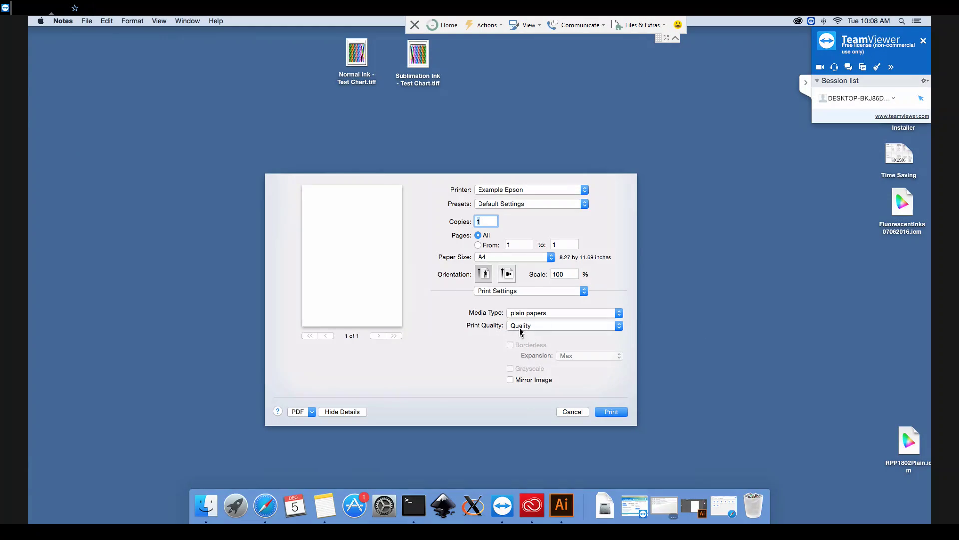
Step: Turn on Flip horizontally in the Layout panel
click(514, 291)
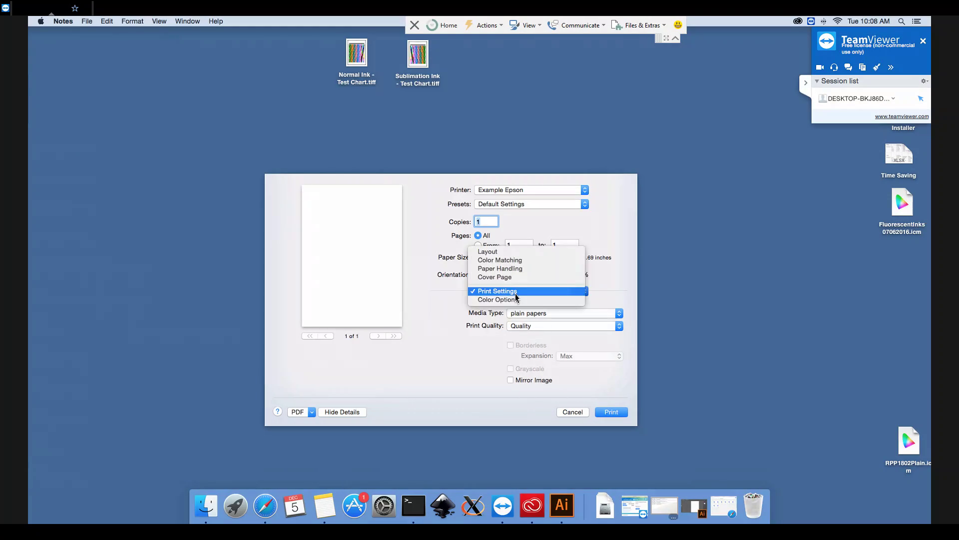
click(532, 257)
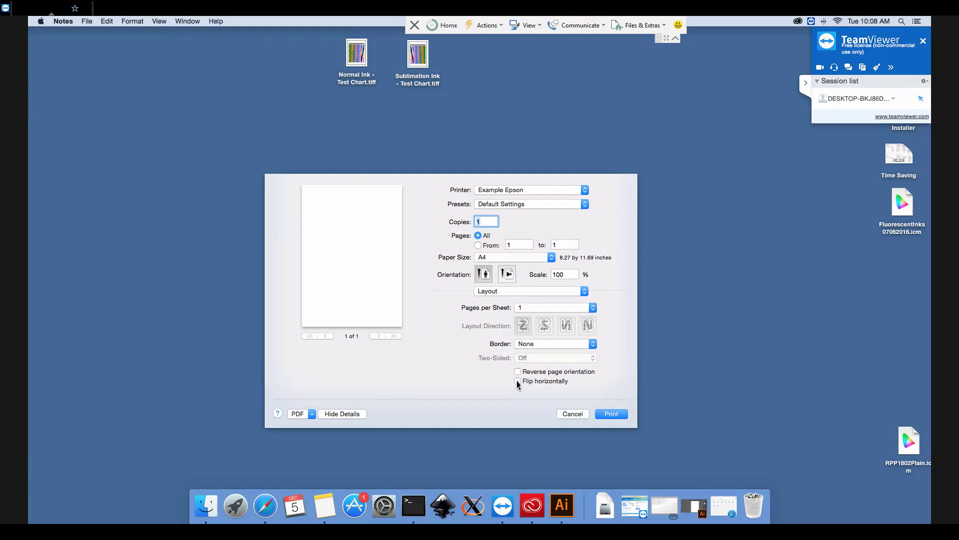
click(517, 381)
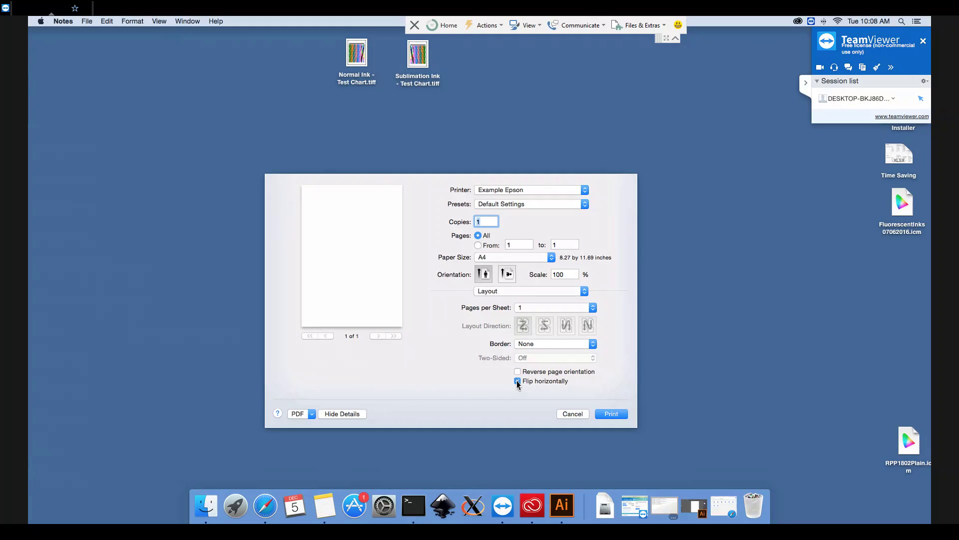
Step: Save the current settings as preset 'CityInkExpress Sublimation' and check the presets list
click(585, 203)
click(615, 215)
click(585, 205)
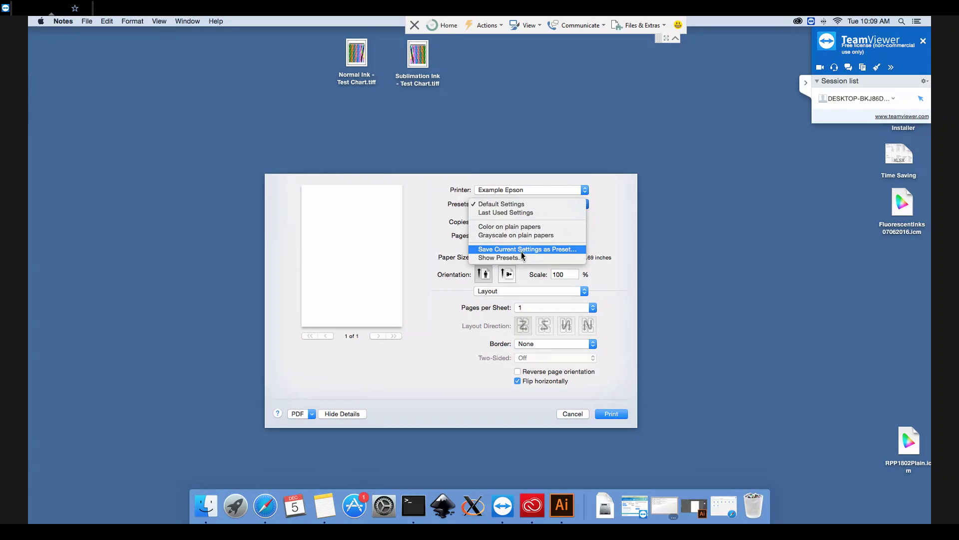
click(527, 250)
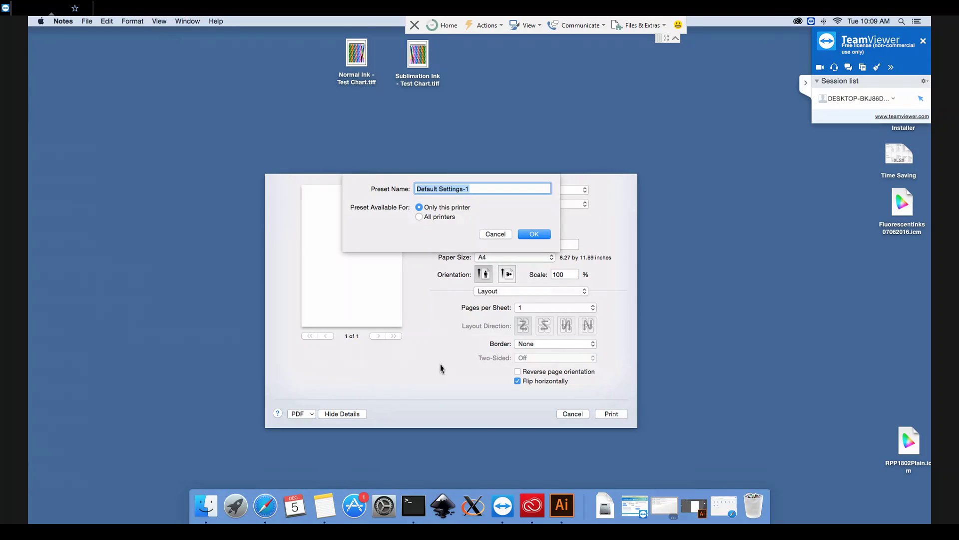
text(CityInkExpress Sublimation)
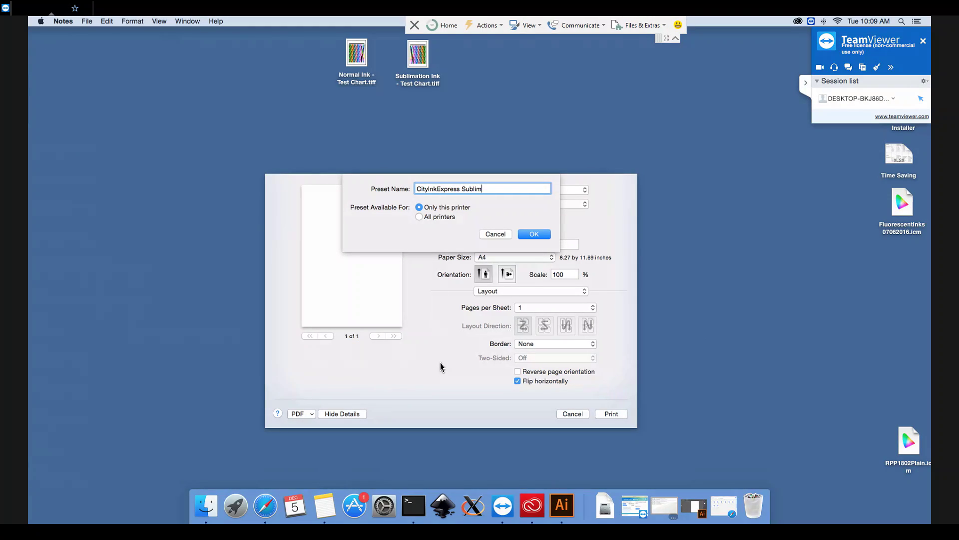
click(536, 235)
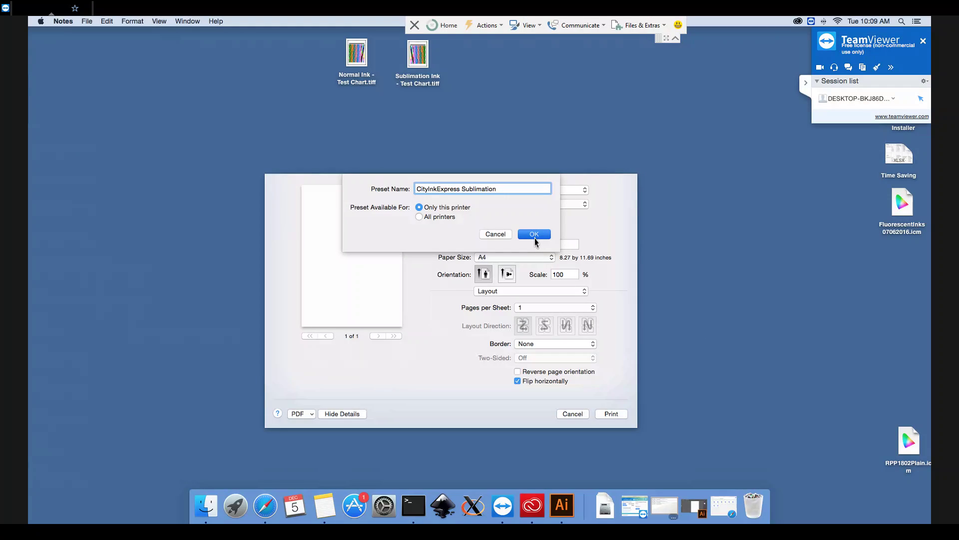
click(587, 211)
click(614, 236)
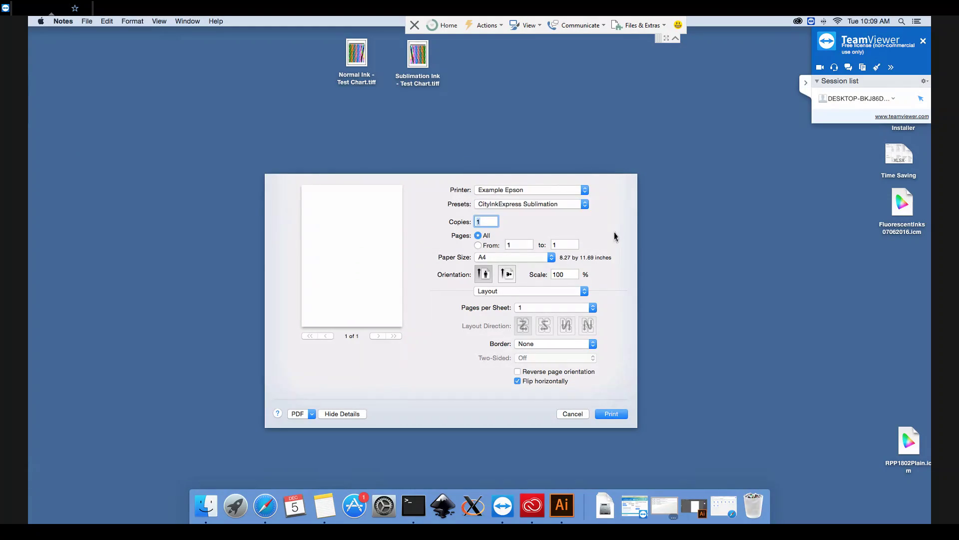
Step: Cancel, reopen the print dialog, and apply the CityInkExpress Sublimation preset on Example Epson
click(578, 417)
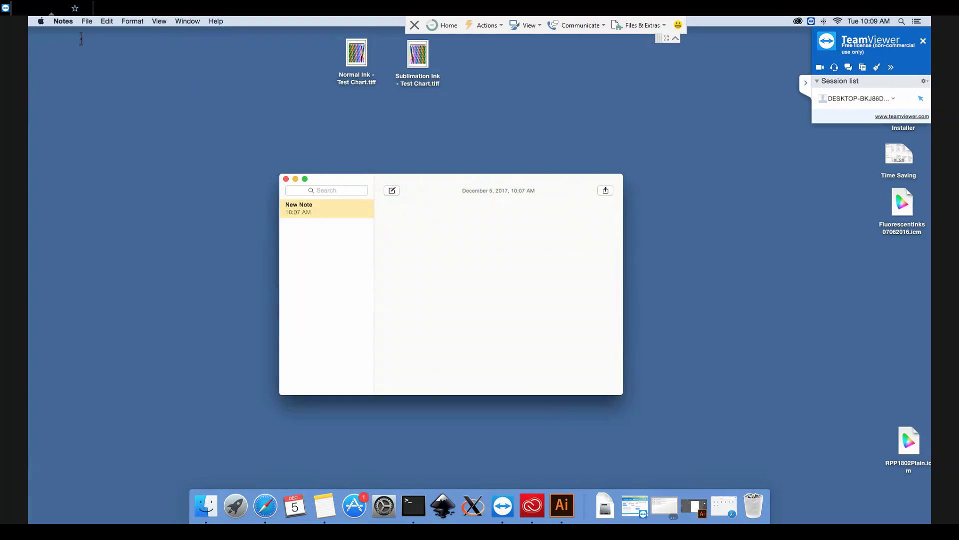
click(86, 21)
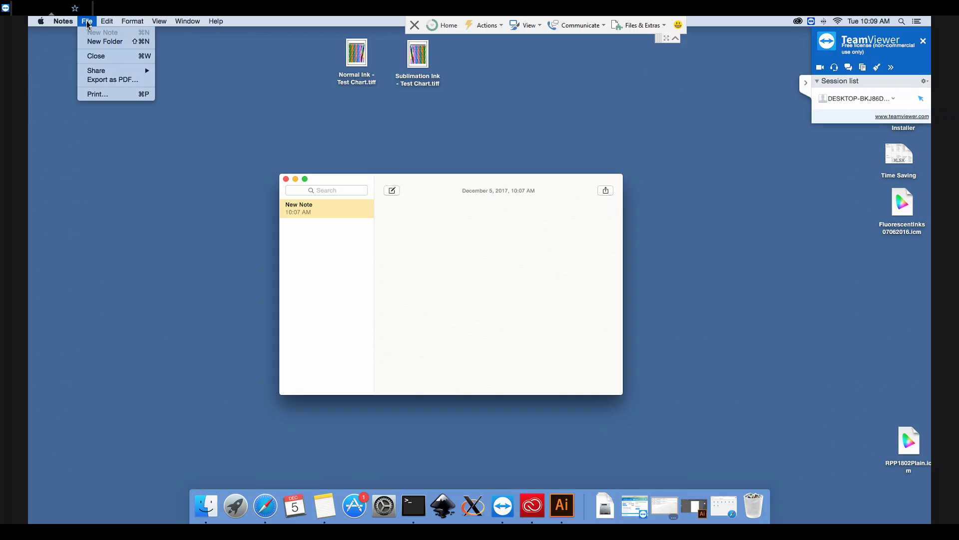
click(97, 95)
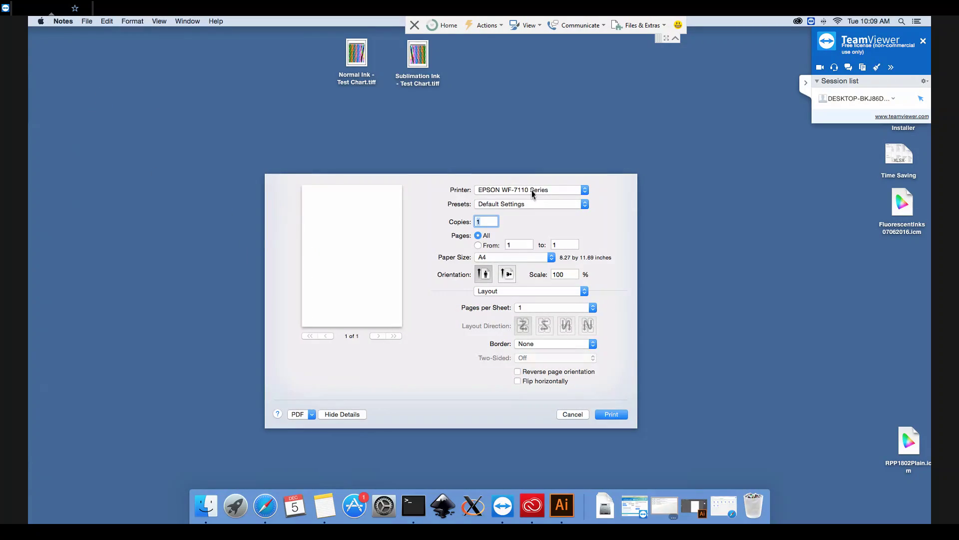
click(533, 193)
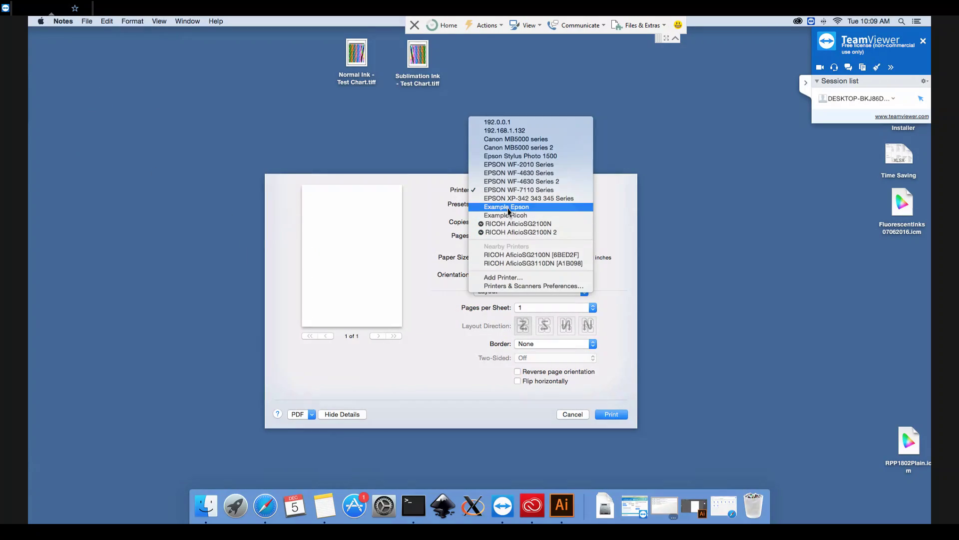
click(534, 206)
click(534, 205)
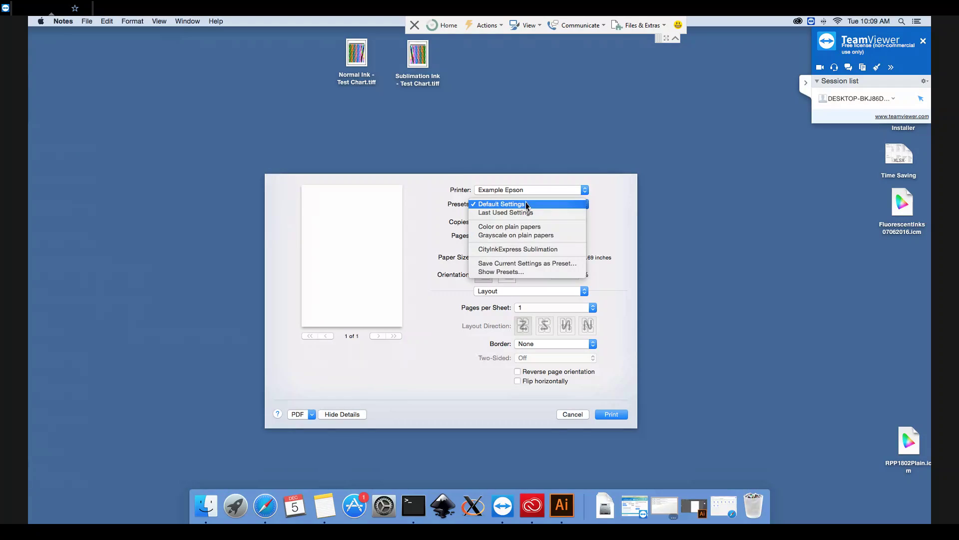
click(514, 248)
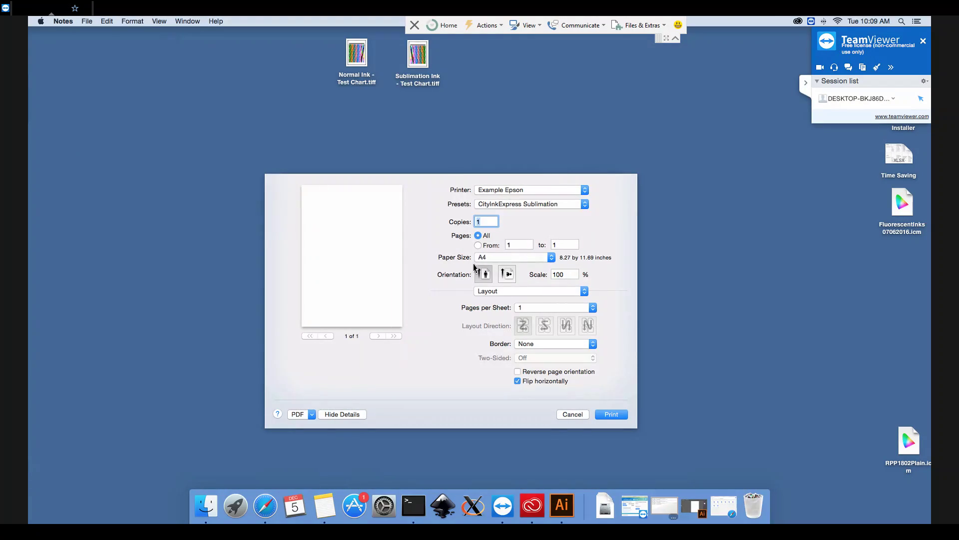
Step: Verify the preset's Color Matching and Print Settings, then cancel and close Notes
click(531, 291)
click(530, 299)
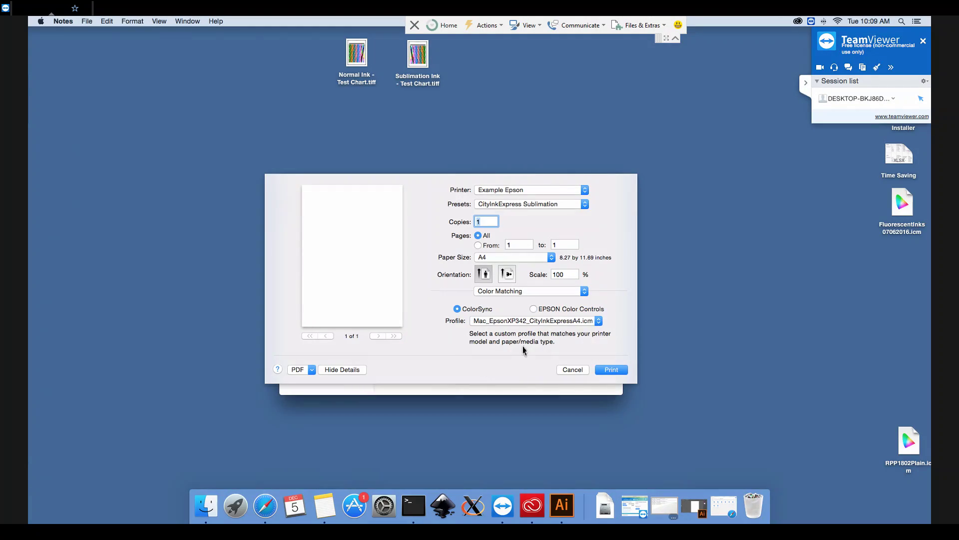
click(539, 294)
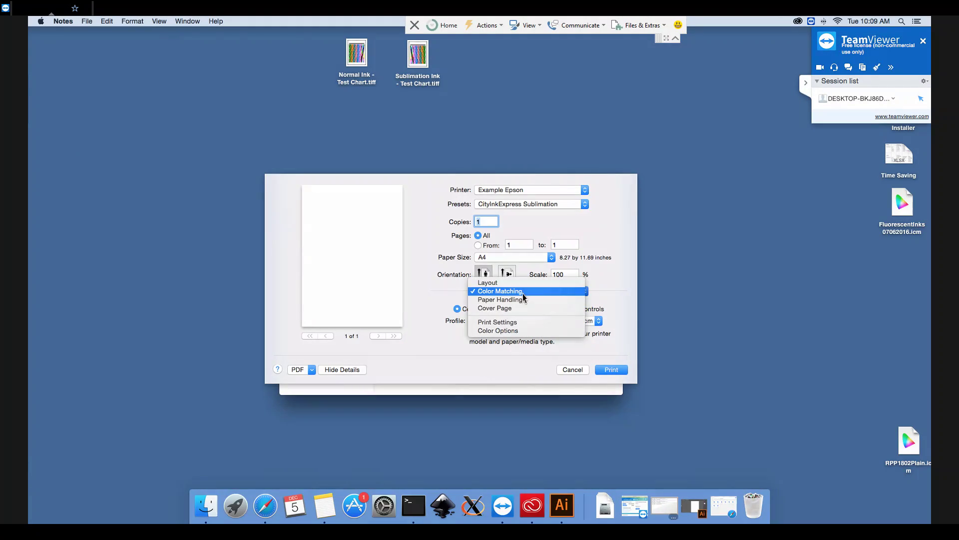
click(512, 323)
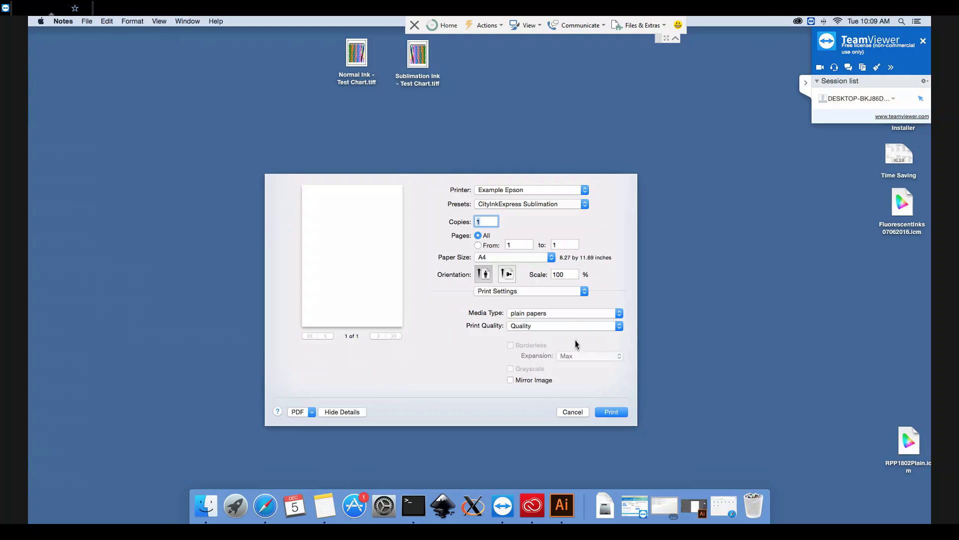
click(573, 412)
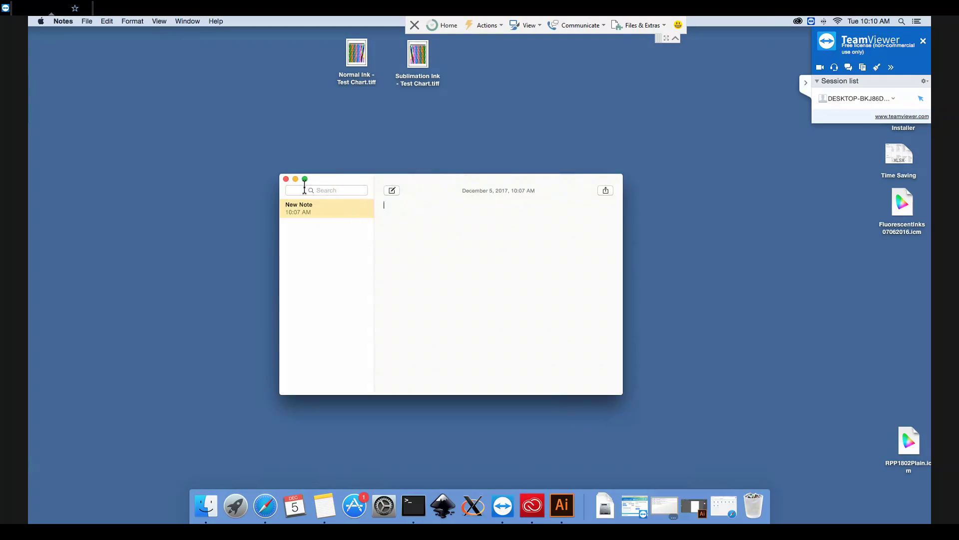
click(286, 178)
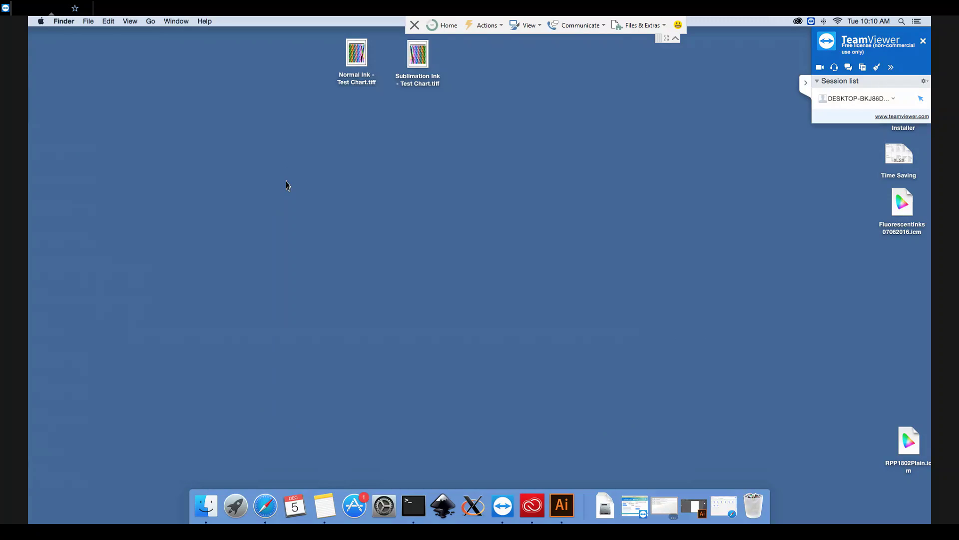
drag(287, 184, 497, 280)
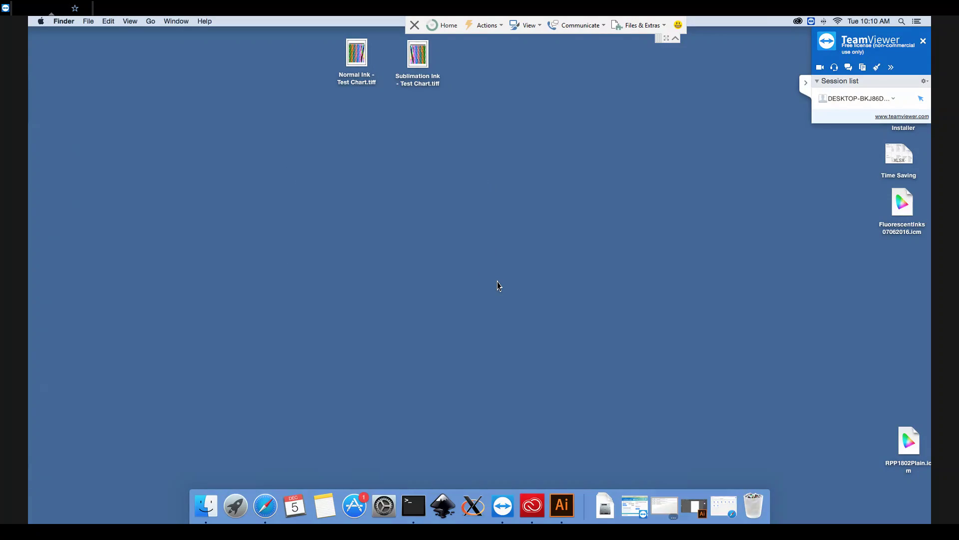